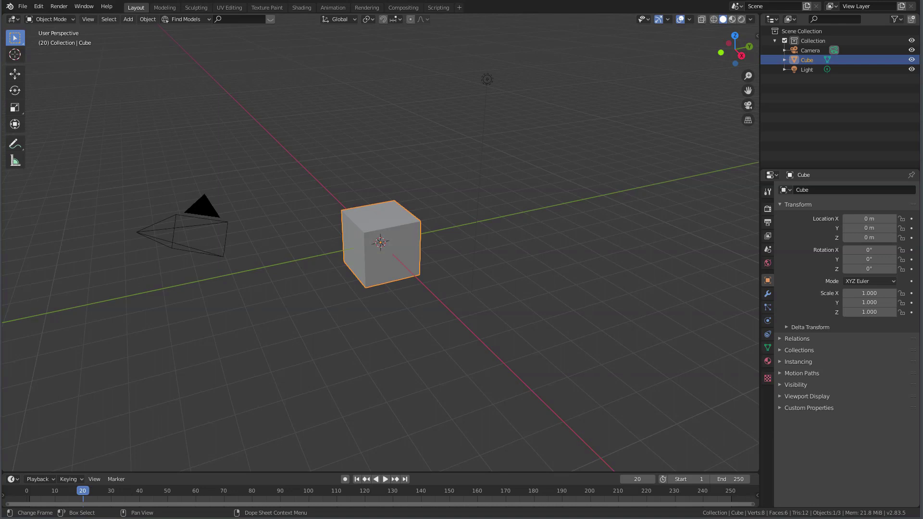
Step: Deselect the cube and preview Blender's Add menu
left_click(260, 330)
key("shift+a")
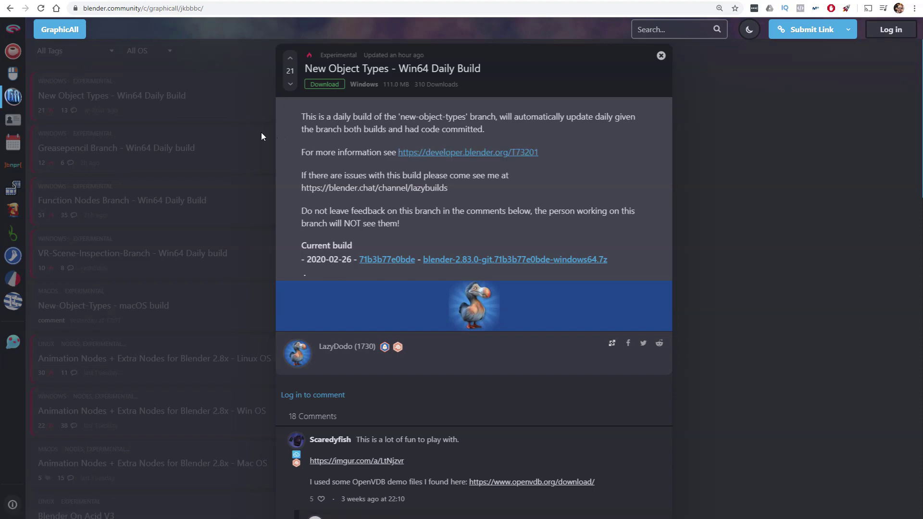
Step: Open developer task T73201 'New volume object type' from the New Object Types build post
left_click(661, 55)
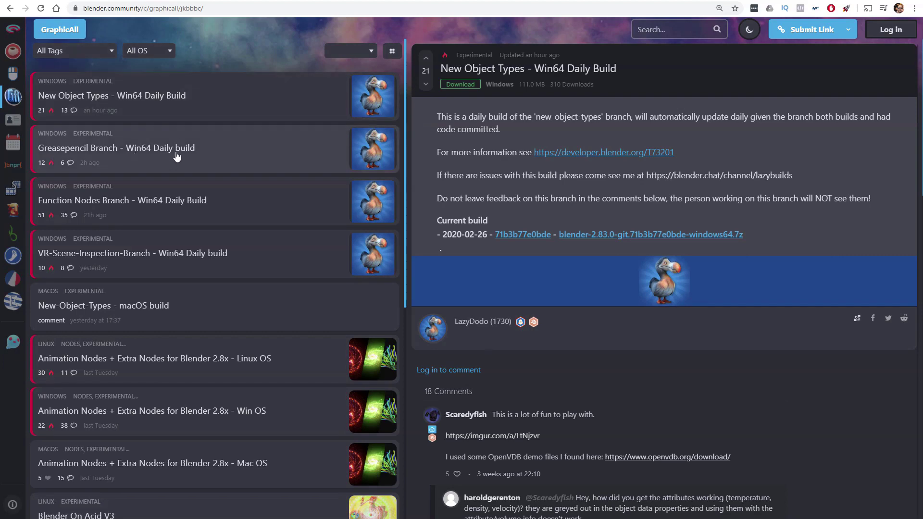
left_click(117, 104)
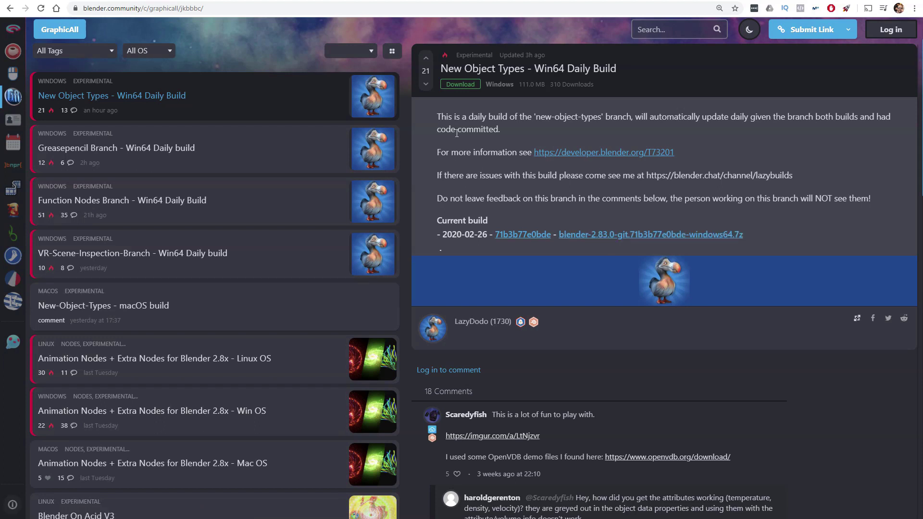
left_click(580, 153)
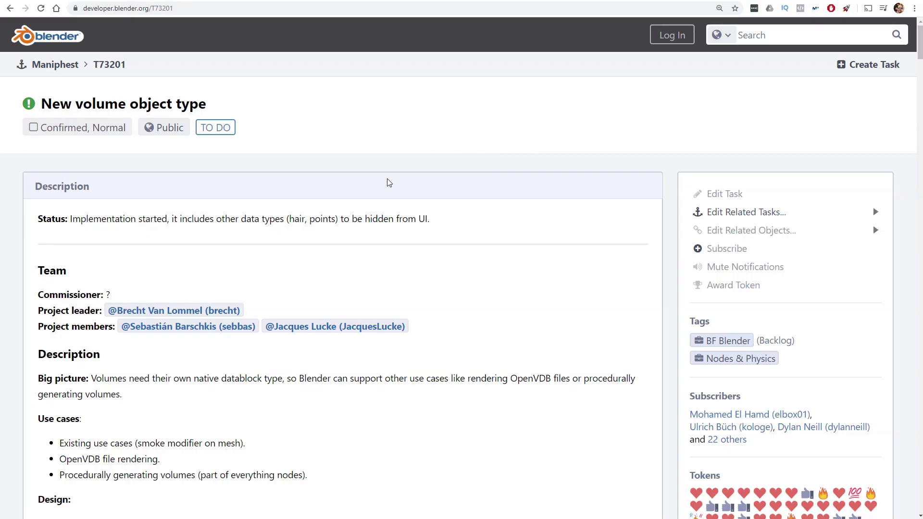
Step: Read through the T73201 task description, then go back to the OpenVDB download page
scroll(388, 183, "down", 2)
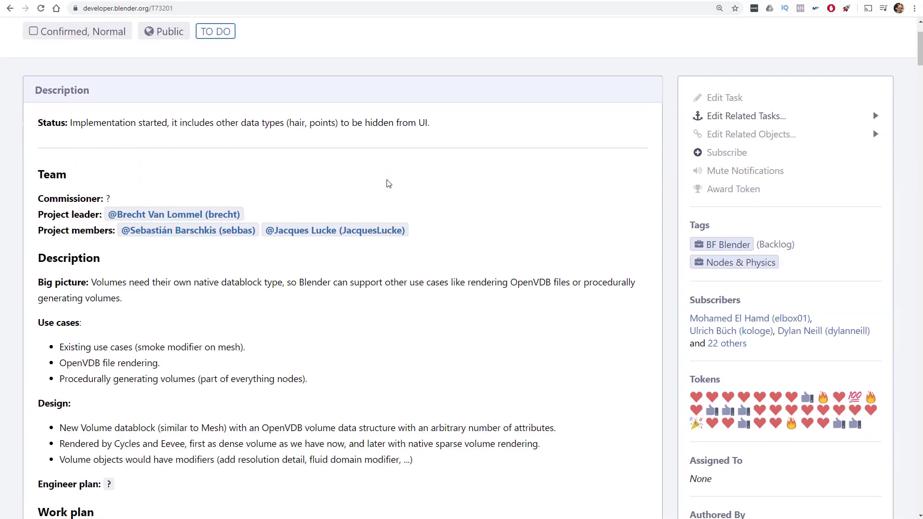
scroll(388, 183, "up", 2)
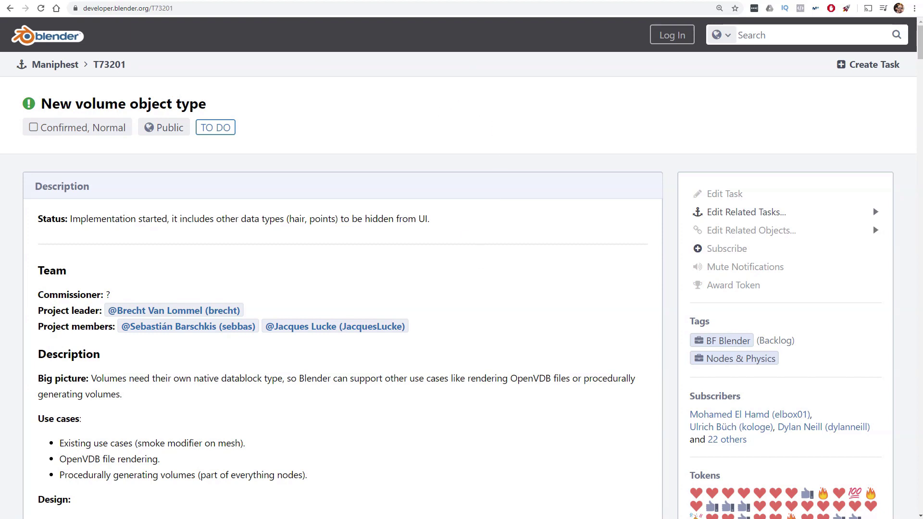
key("alt+Left")
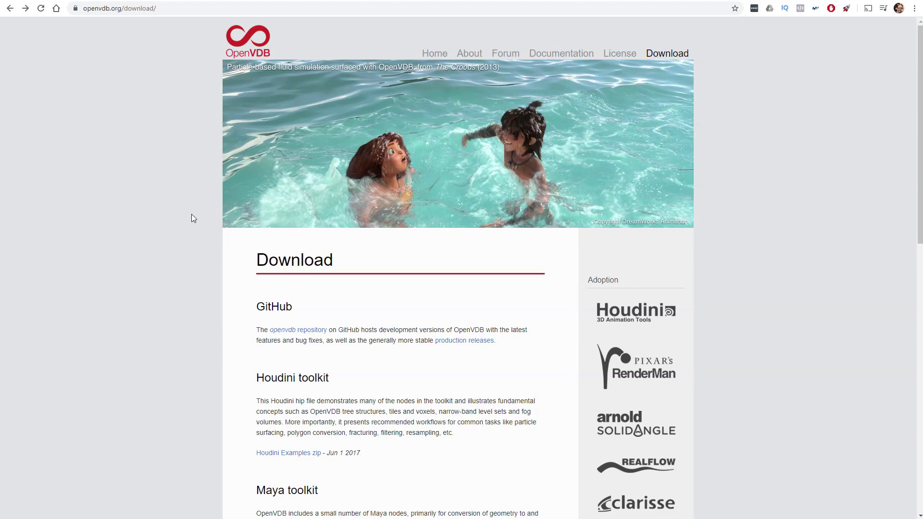
Step: Open the About OpenVDB page and browse its Features and Tools and adoption list
left_click(469, 53)
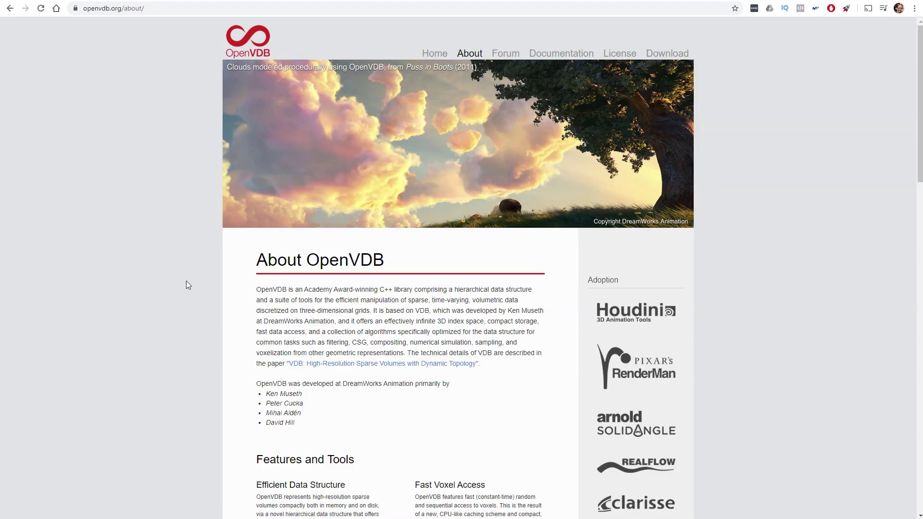
scroll(188, 286, "up", 2, "ctrl")
scroll(408, 183, "up", 1, "ctrl")
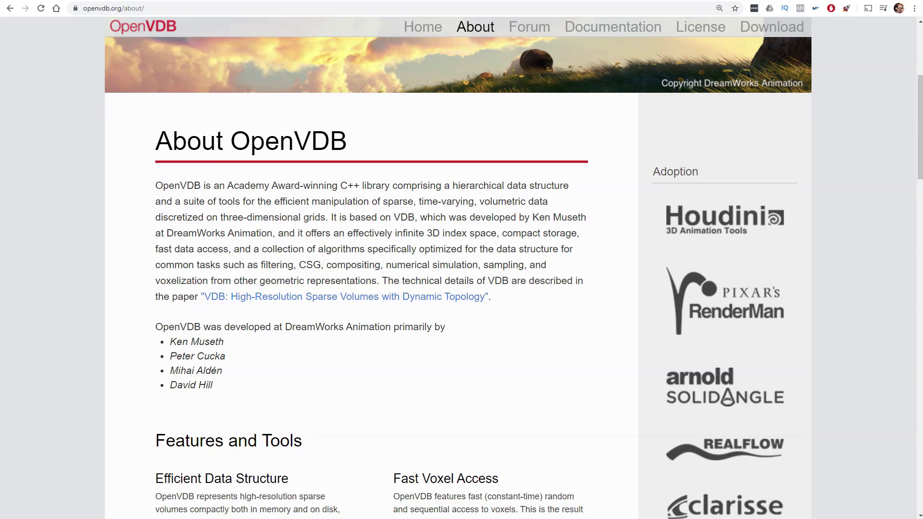
scroll(672, 228, "down", 2)
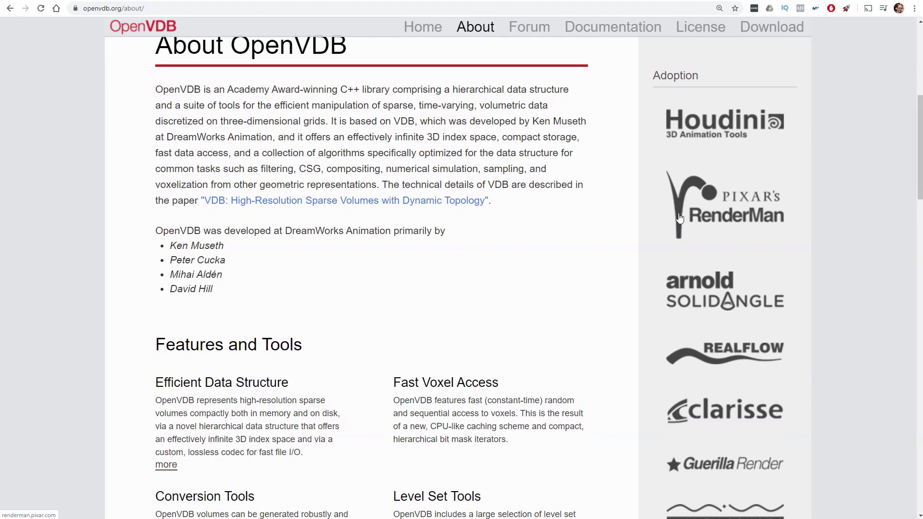
scroll(680, 230, "down", 1)
scroll(687, 277, "down", 3)
scroll(697, 337, "down", 5)
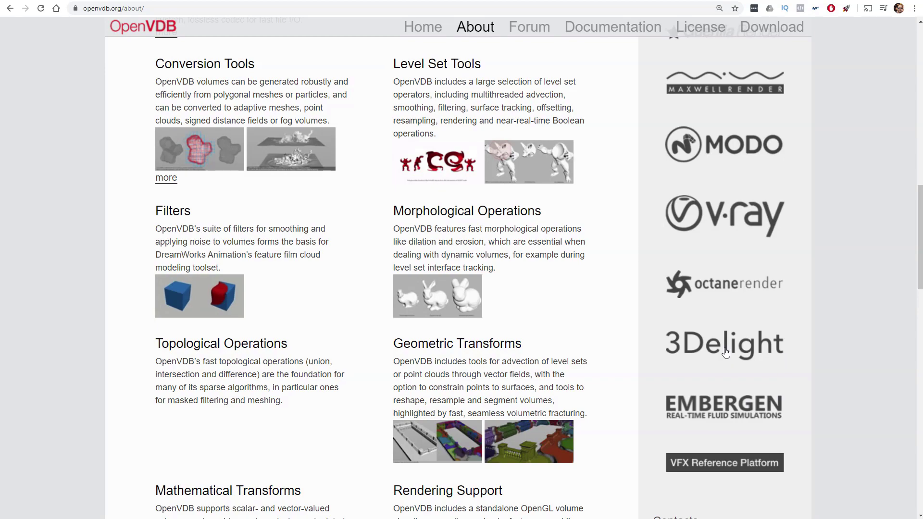
scroll(717, 345, "down", 1)
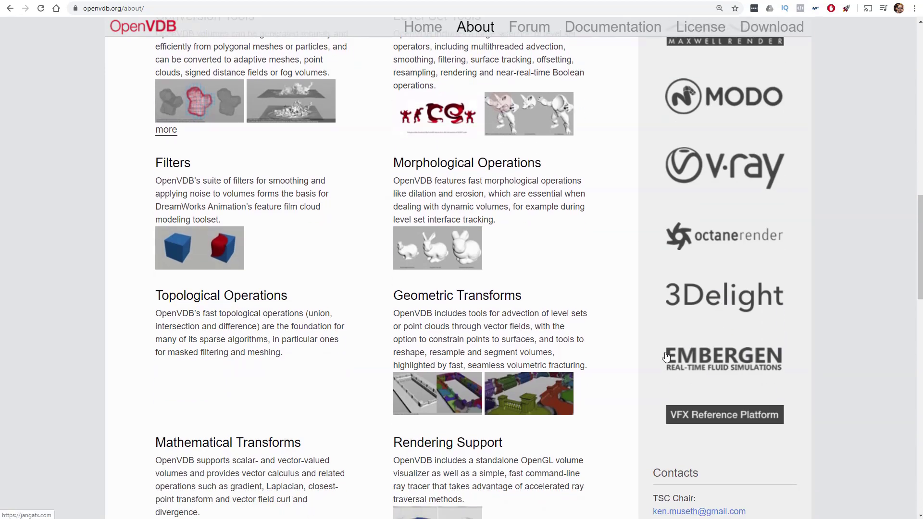
scroll(613, 332, "up", 6)
scroll(613, 332, "up", 7)
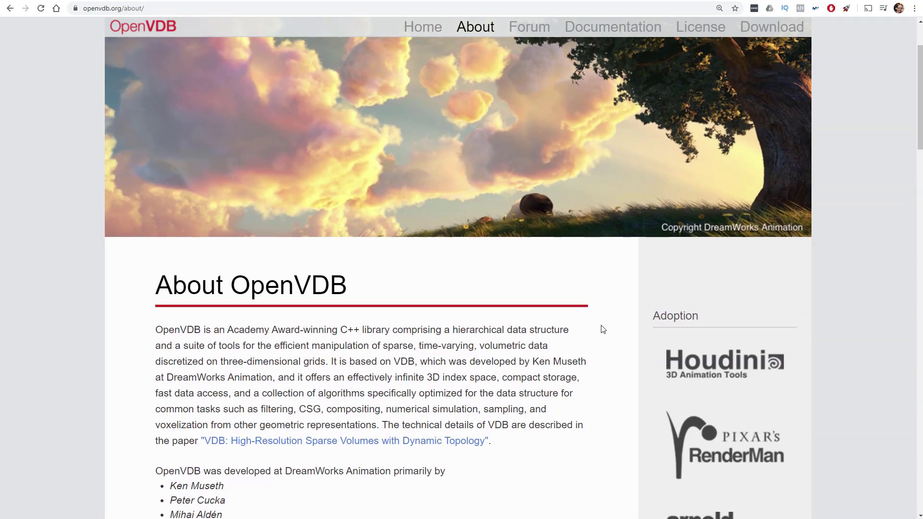
scroll(601, 332, "up", 2)
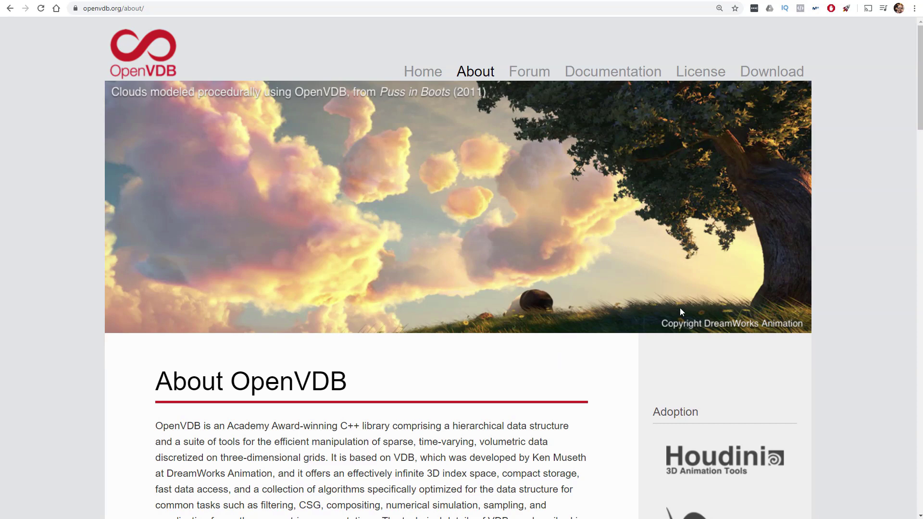
left_click(771, 71)
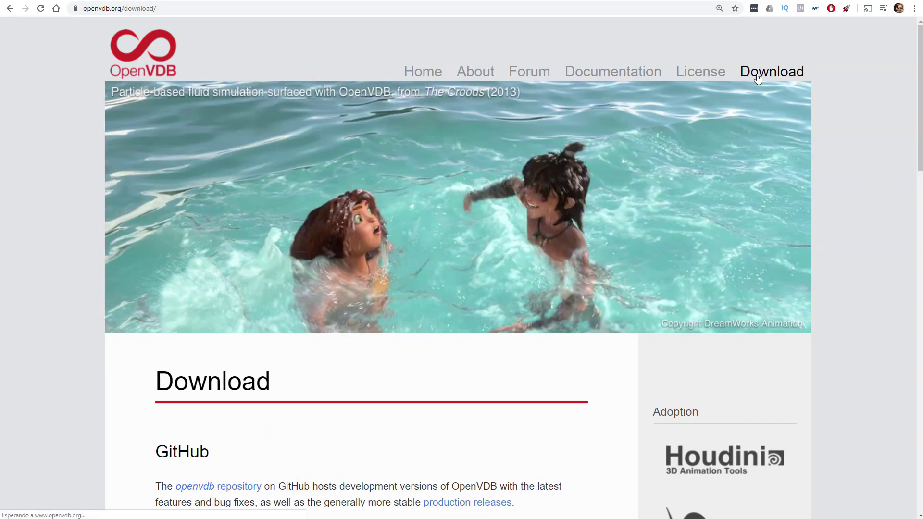
Step: Scroll the OpenVDB Download page down to the sample models such as fire.vdb
scroll(268, 253, "down", 5)
scroll(268, 253, "down", 10)
scroll(240, 216, "down", 5)
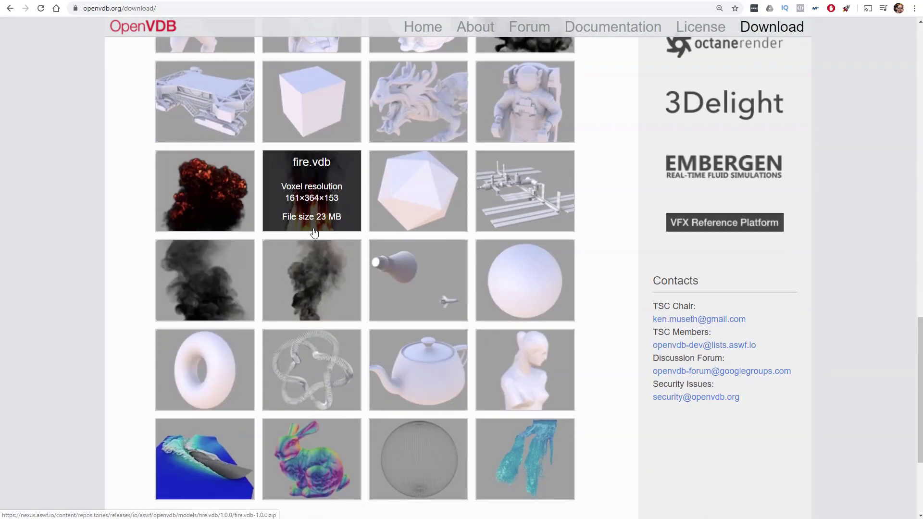
mouse_move(312, 281)
scroll(216, 285, "down", 1)
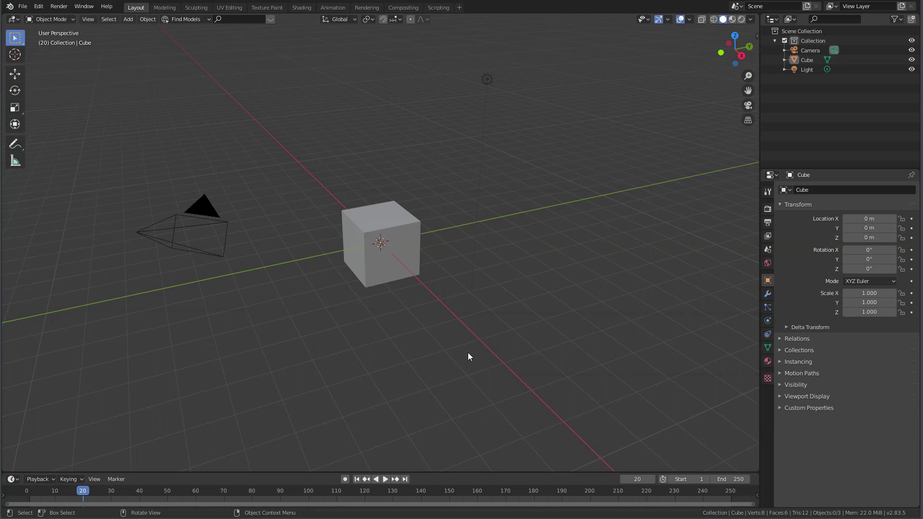
Step: Box-select and delete the default cube
left_click_drag(468, 356, 309, 247)
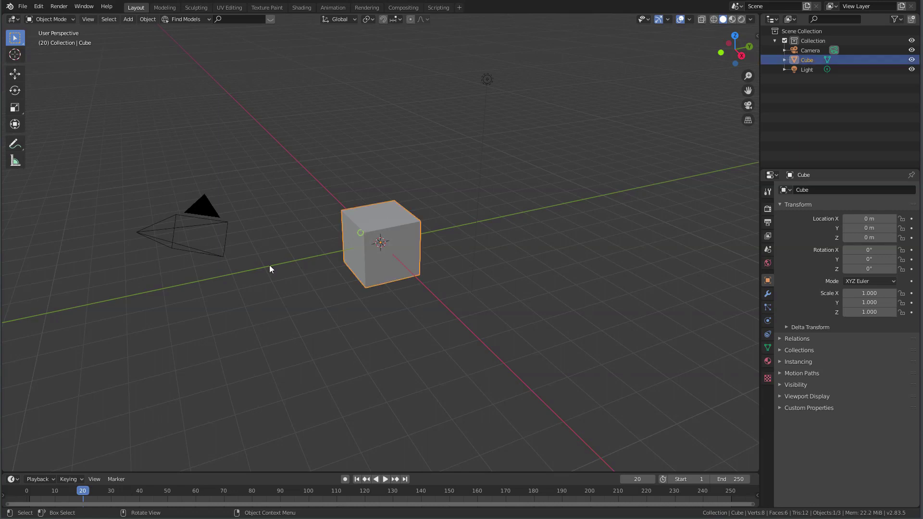
key("x")
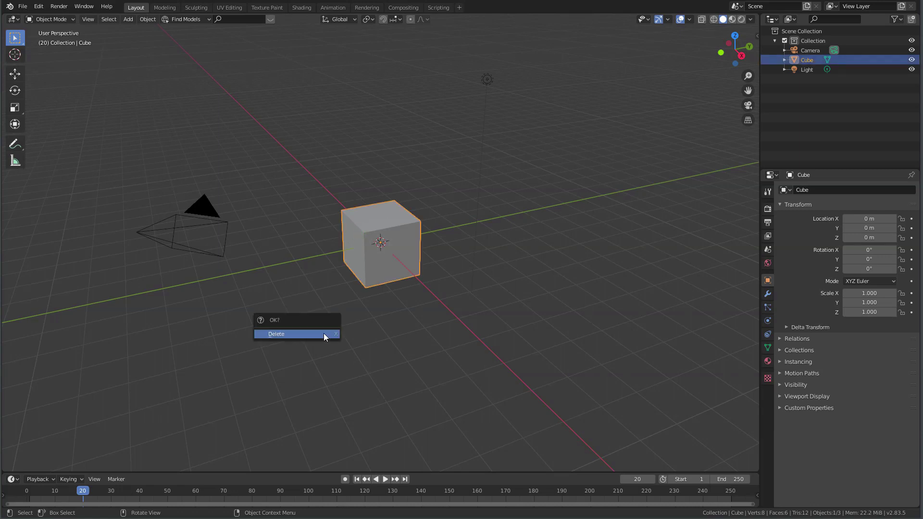
left_click(324, 334)
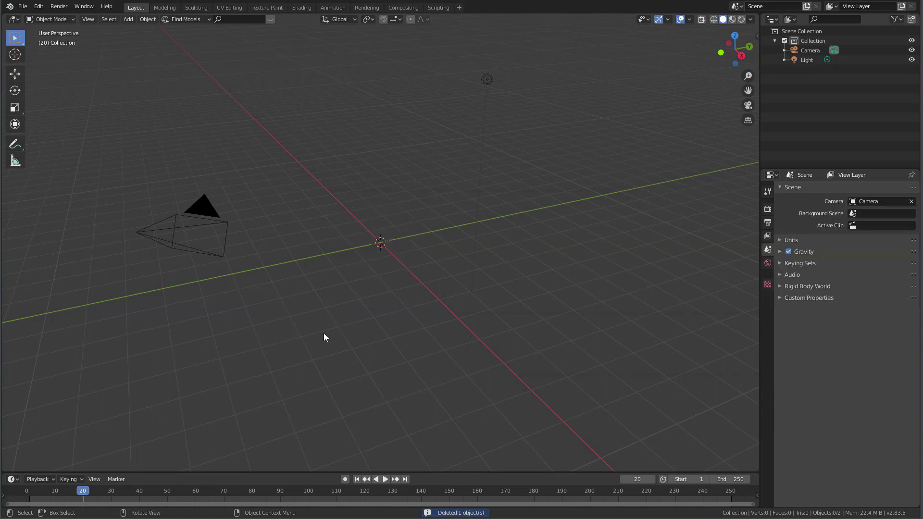
Step: Import explosion.vdb from the Downloads folder as an OpenVDB volume
key("shift+a")
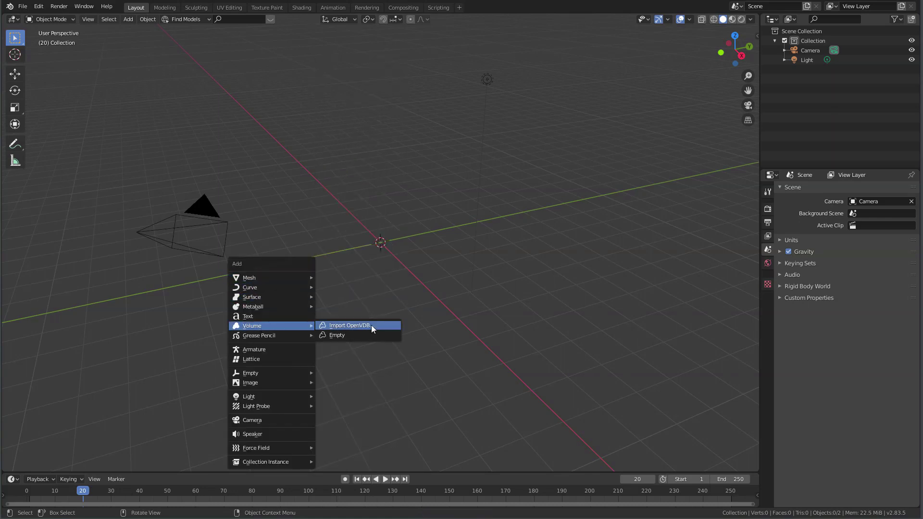
left_click(371, 325)
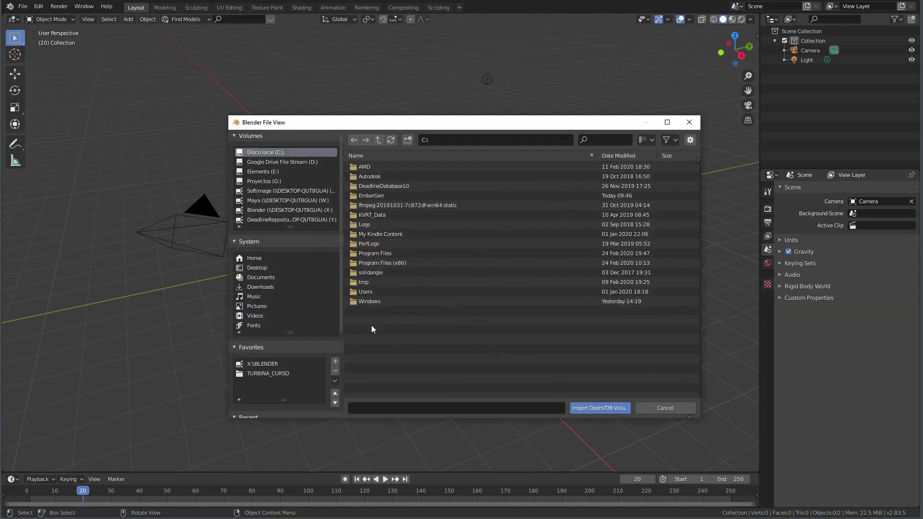
left_click_drag(418, 123, 380, 98)
left_click_drag(409, 394, 414, 445)
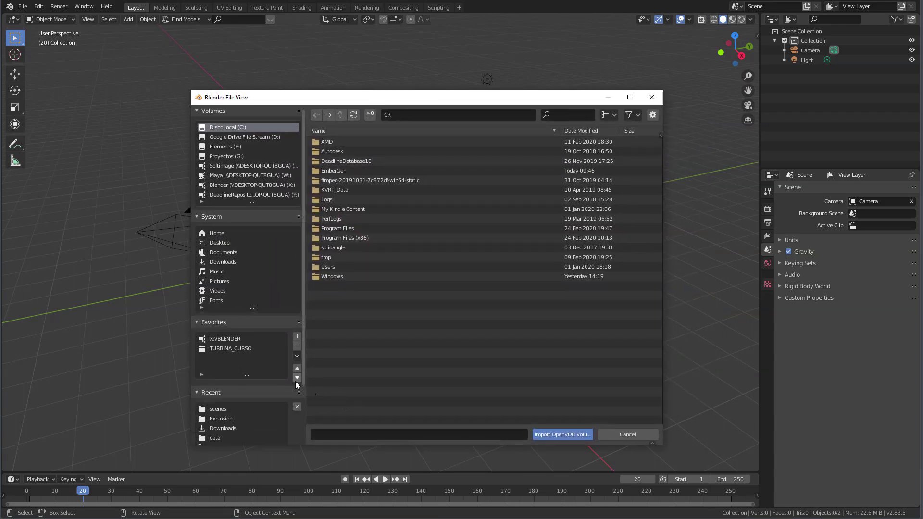
left_click(232, 263)
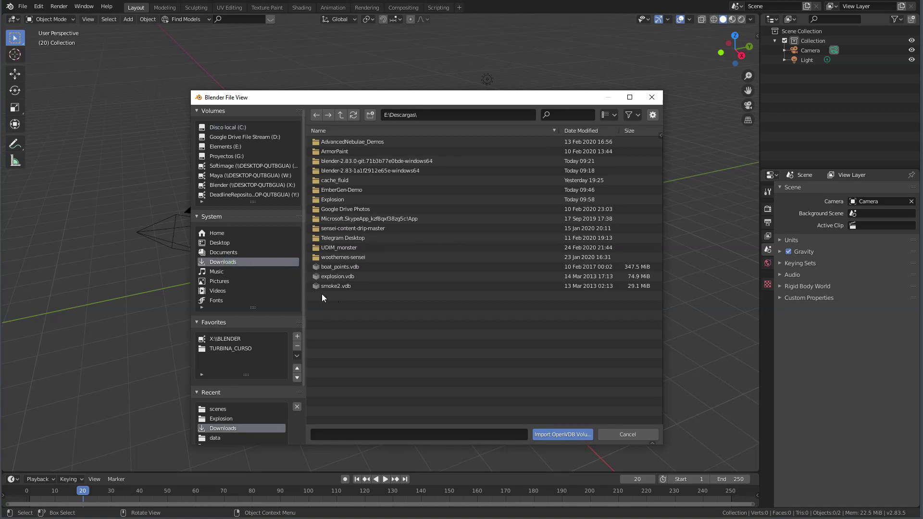
left_click(344, 277)
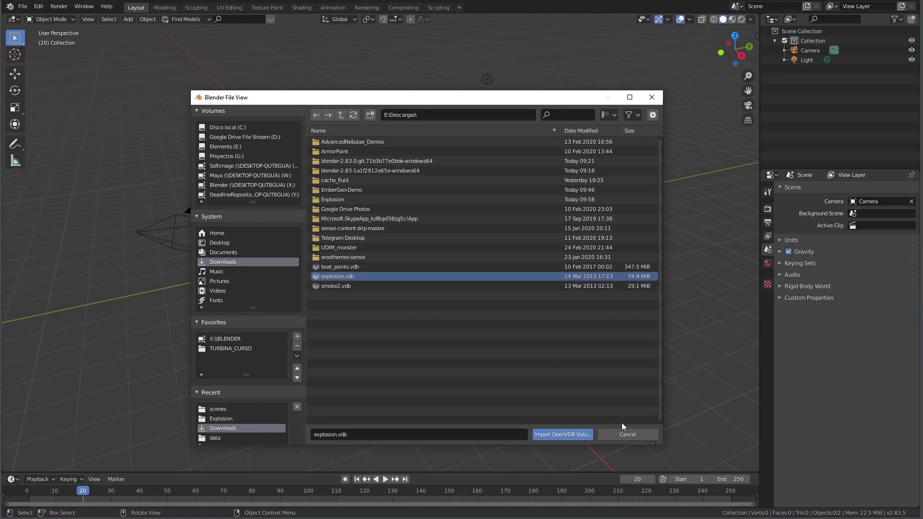
left_click(564, 433)
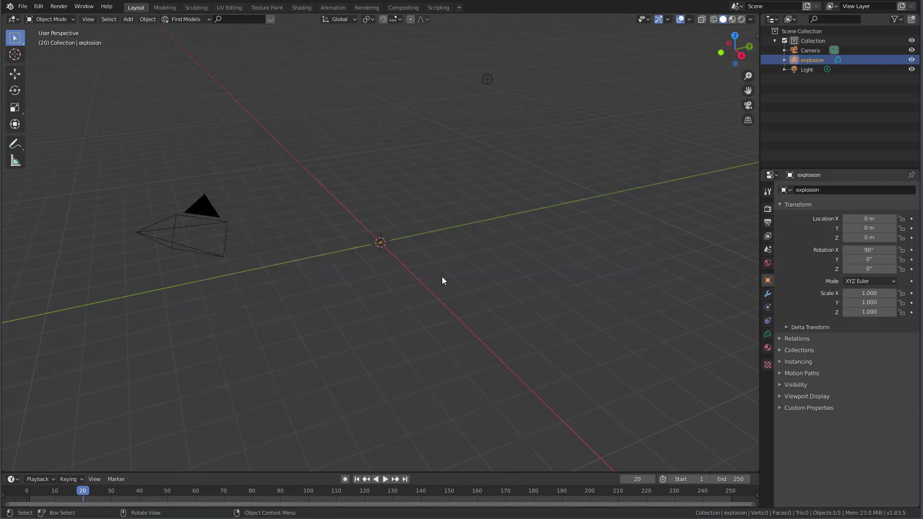
Step: Try rotating the explosion 90° around X, then undo the rotation
scroll(446, 285, "down", 4)
scroll(411, 247, "down", 2)
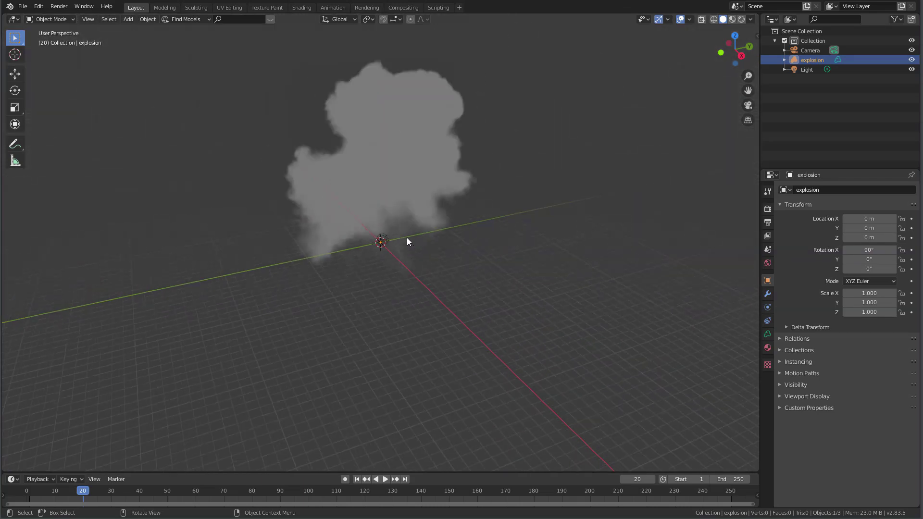
mouse_move(406, 224)
middle_mouse_down()
mouse_move(419, 258)
mouse_move(385, 236)
mouse_move(439, 225)
middle_mouse_up()
key("r")
key("x")
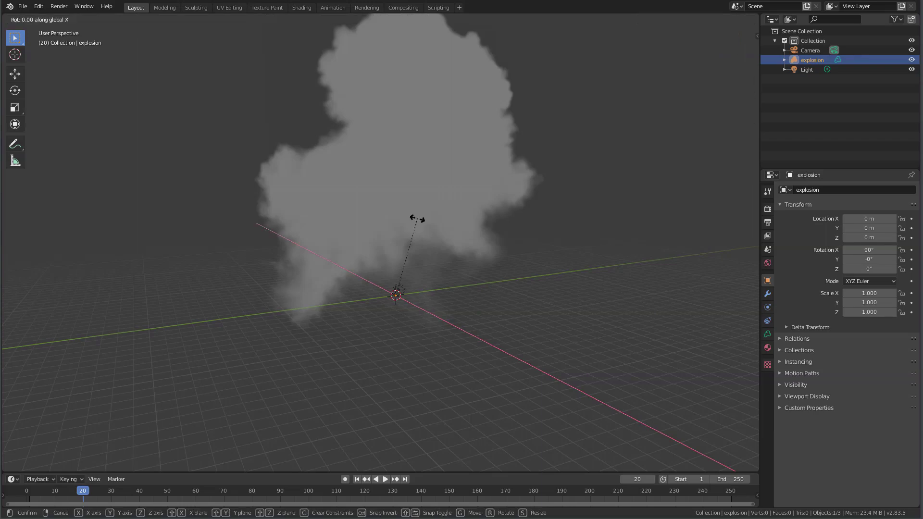
type("90")
key("Return")
mouse_move(417, 218)
middle_mouse_down()
mouse_move(353, 226)
mouse_move(368, 266)
mouse_move(295, 267)
mouse_move(460, 249)
middle_mouse_up()
key("ctrl+z")
Step: Scale the explosion volume down uniformly to 0.217
middle_click_drag(521, 256, 516, 268)
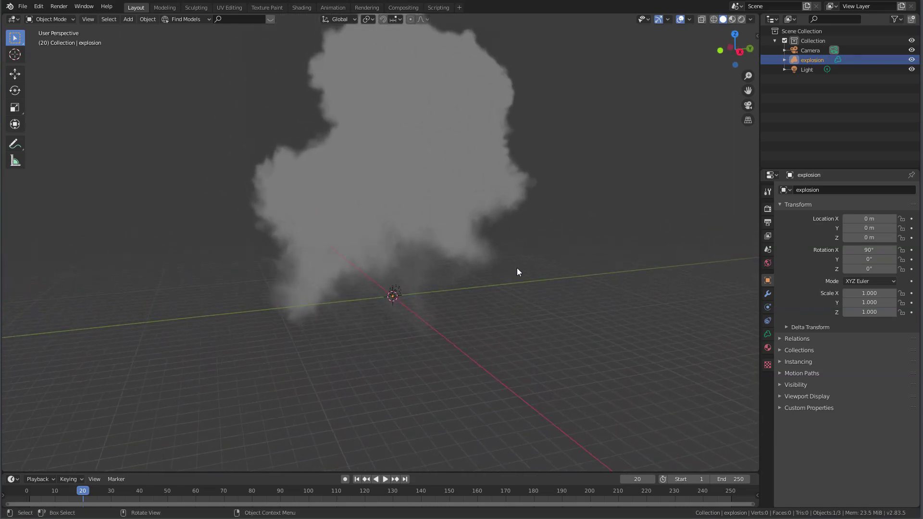
key("s")
left_click(428, 281)
scroll(427, 281, "up", 3)
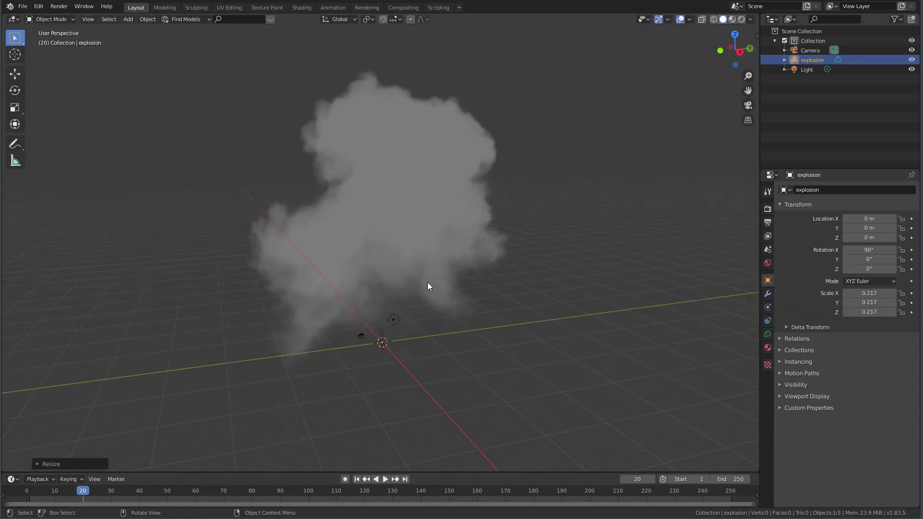
mouse_move(409, 292)
middle_mouse_down()
mouse_move(475, 296)
mouse_move(442, 288)
mouse_move(451, 286)
middle_mouse_up()
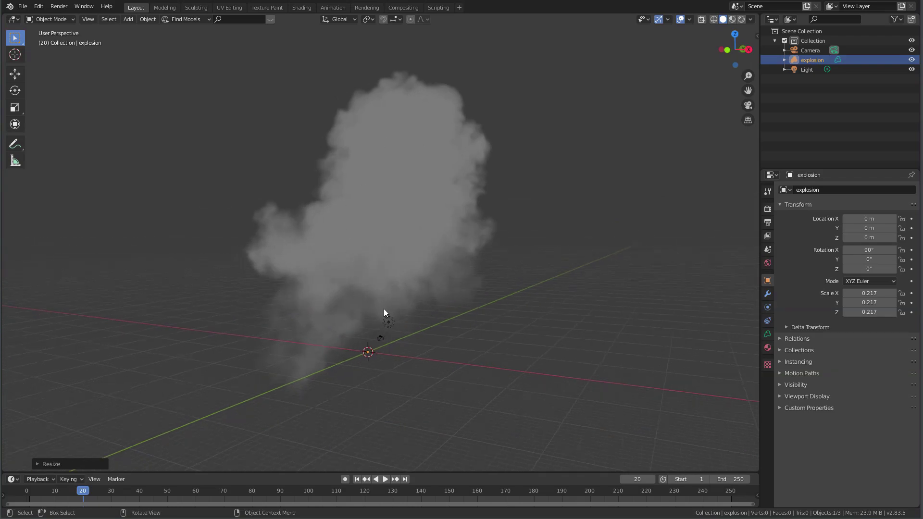
left_click(768, 334)
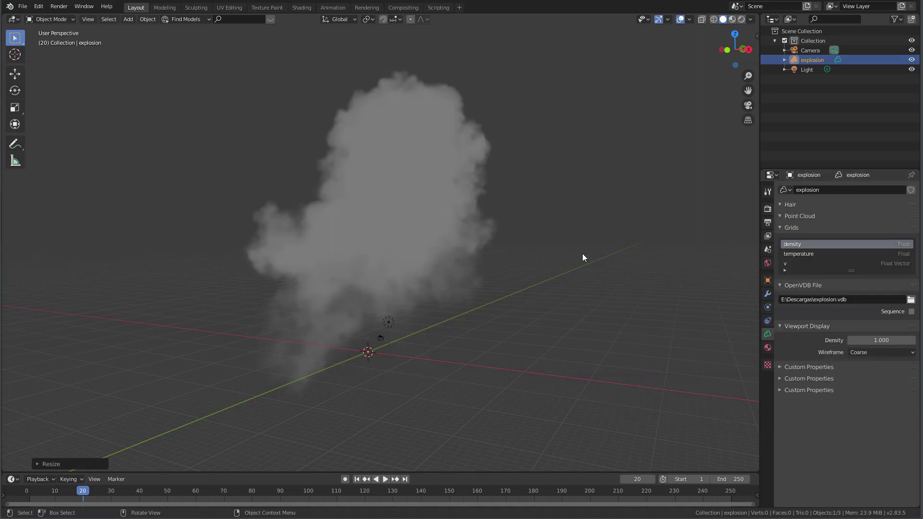
Step: Preview the temperature and v grids, then return to the density grid
left_click(803, 254)
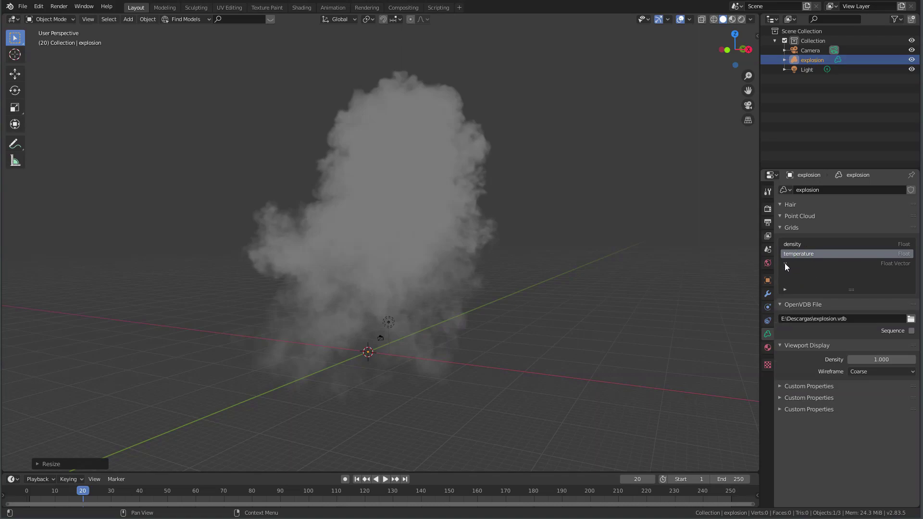
left_click(790, 264)
mouse_move(434, 310)
middle_mouse_down()
mouse_move(372, 305)
mouse_move(469, 307)
middle_mouse_up()
left_click(792, 244)
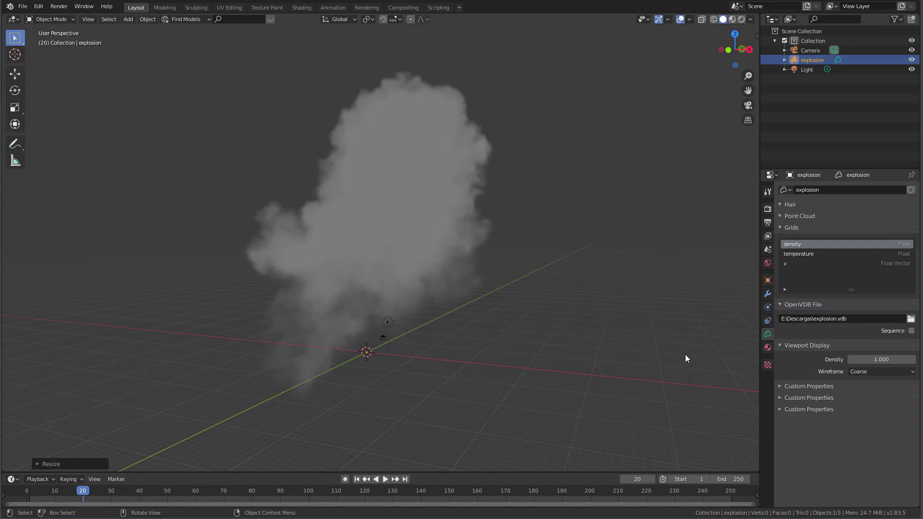
Step: Try loading the VDB as a sequence, then undo it
left_click(911, 330)
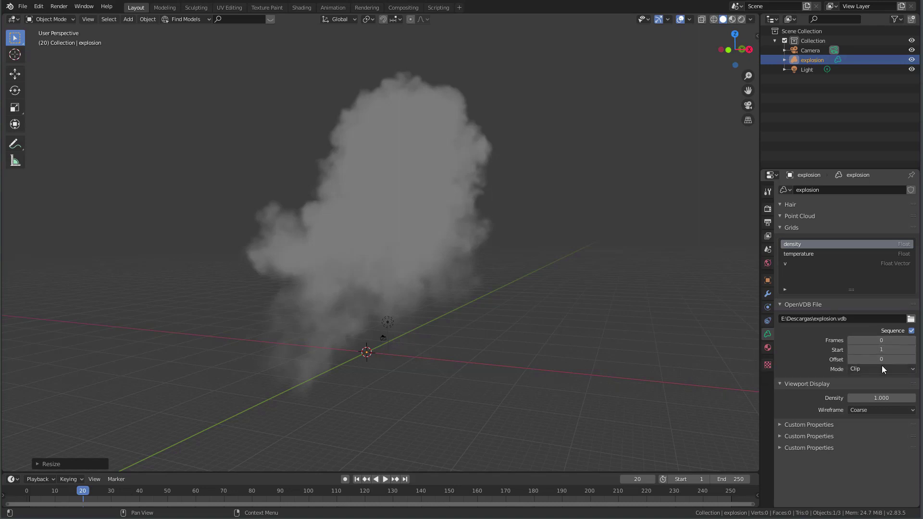
left_click(881, 367)
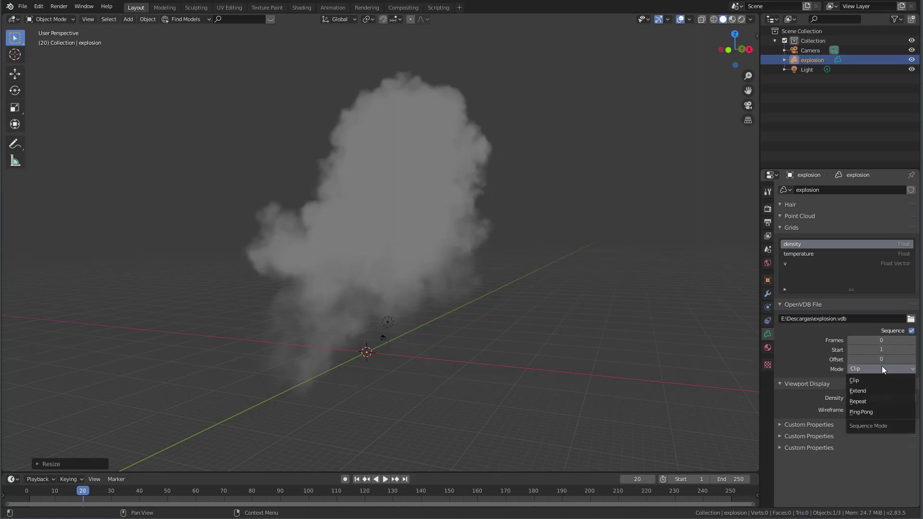
key("Escape")
key("ctrl+z")
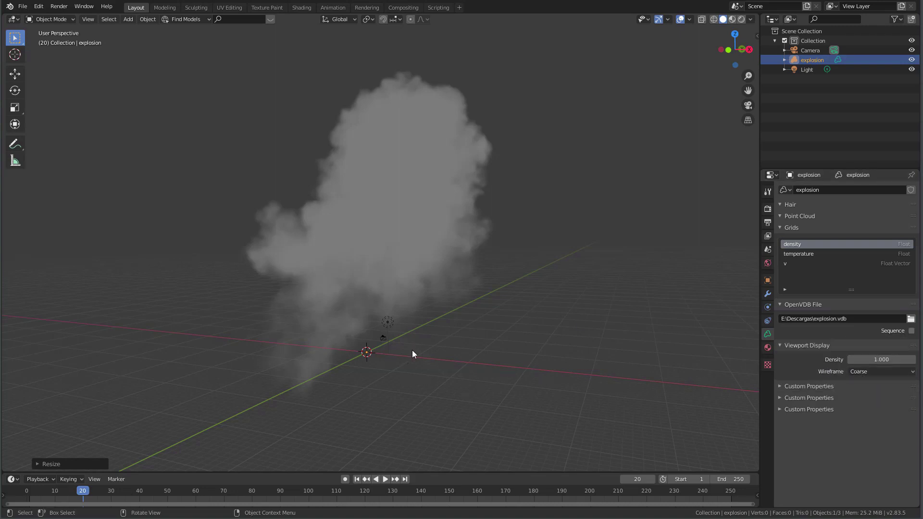
middle_click_drag(406, 338, 433, 333)
Step: Test viewport display density at 0.1, then set it back to 1
left_click(877, 359)
type("0.1")
key("Return")
left_click_drag(881, 359, 911, 359)
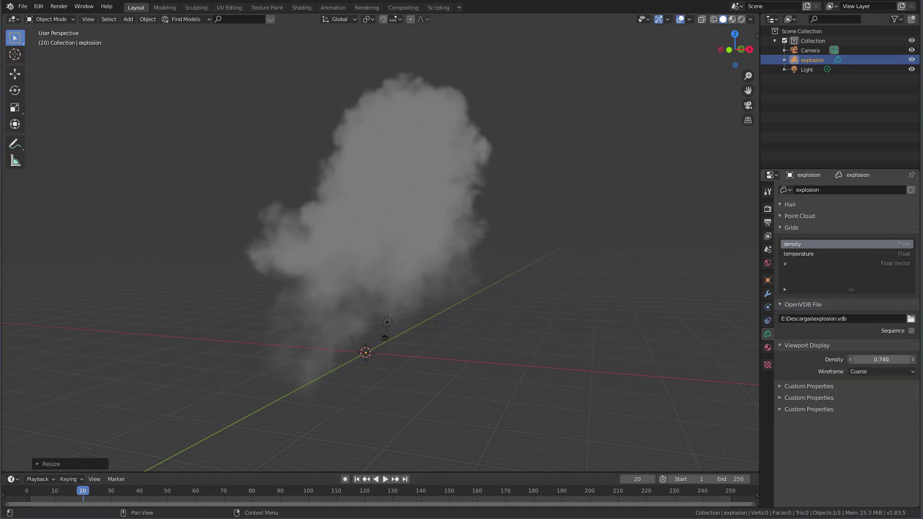
left_click(886, 359)
type("1")
key("Return")
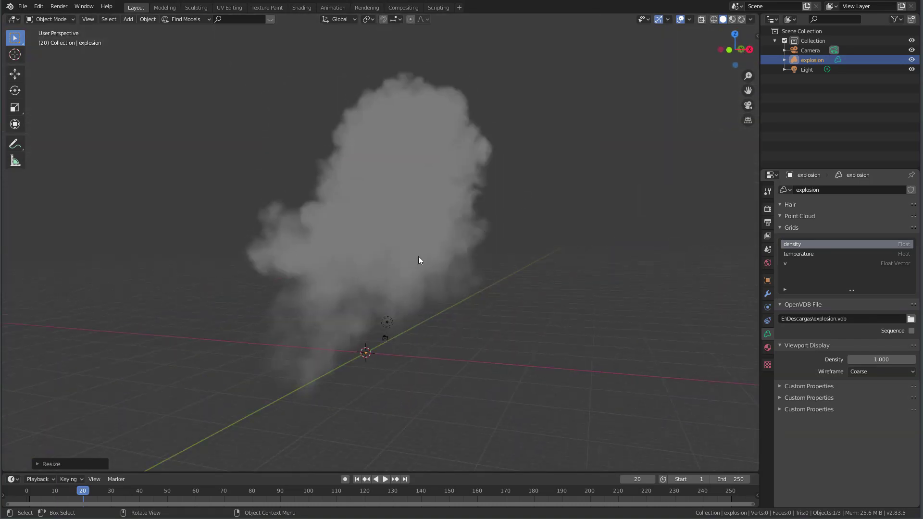
Step: Align the camera to the current view and reposition it
mouse_move(419, 261)
middle_mouse_down()
mouse_move(436, 263)
mouse_move(411, 254)
mouse_move(420, 267)
middle_mouse_up()
key("ctrl+alt+KP_0")
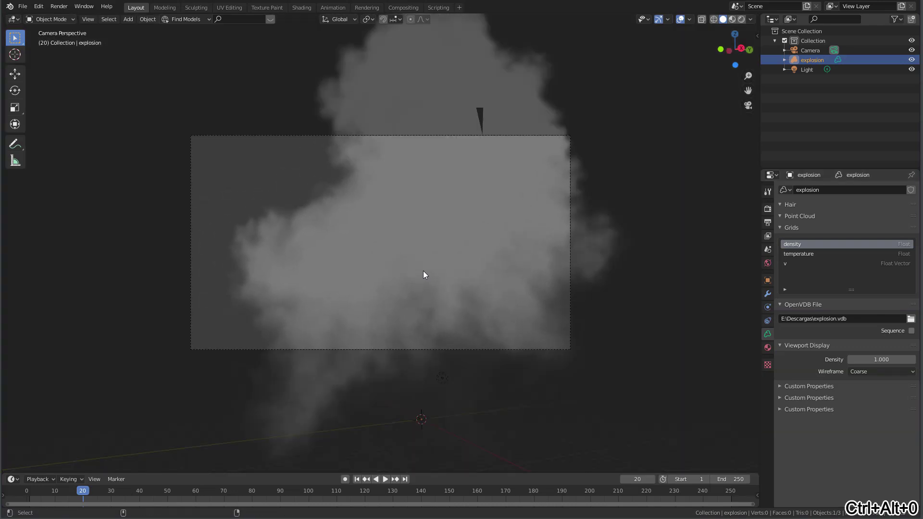
left_click(364, 200)
key("g")
left_click(373, 330)
key("ctrl+alt+KP_0")
key("KP_0")
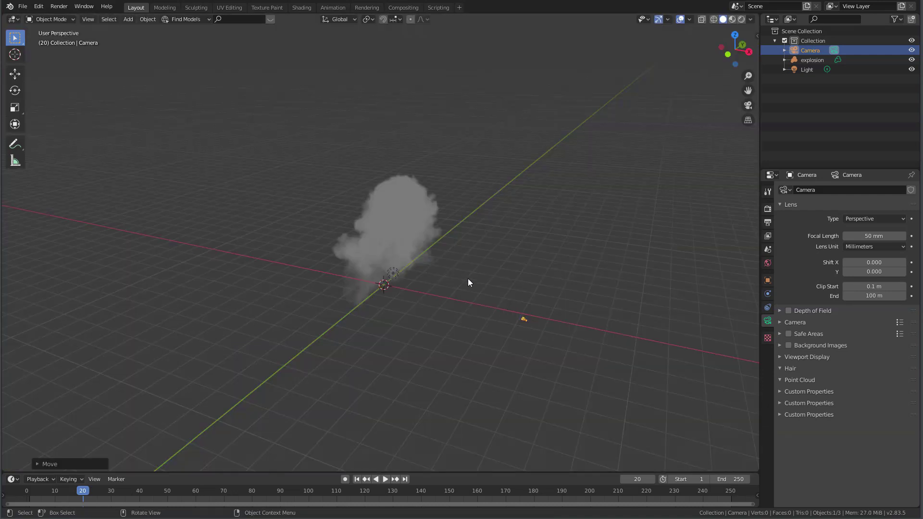
Step: Shrink the explosion volume further and orbit toward the smoke
left_click(805, 59)
key("s")
left_click(393, 270)
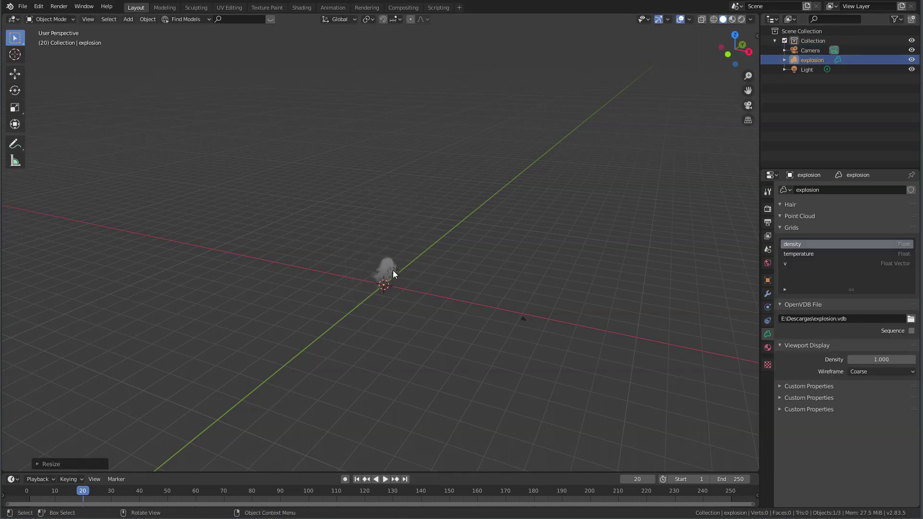
scroll(393, 270, "up", 5)
middle_click_drag(393, 274, 327, 258)
scroll(337, 258, "up", 3)
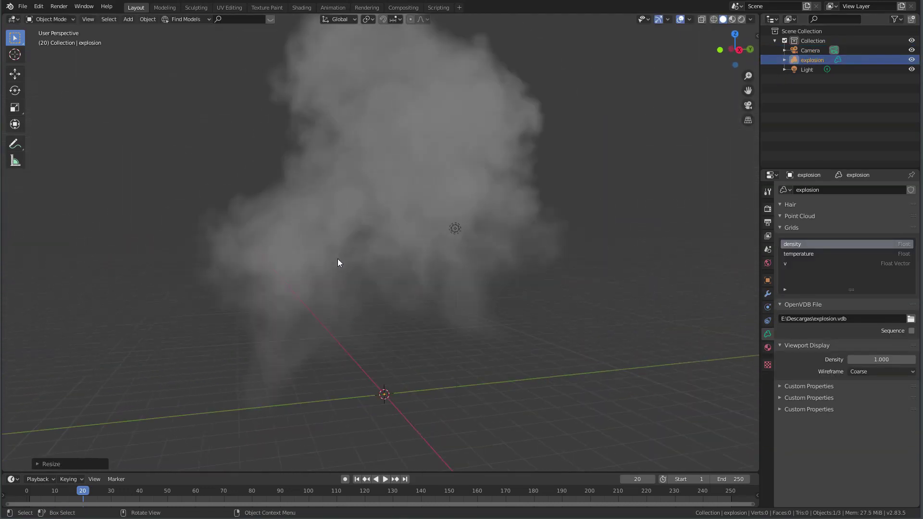
Step: Realign the camera and move it with the view to centre the smoke in frame
key("ctrl+alt+KP_0")
key("n")
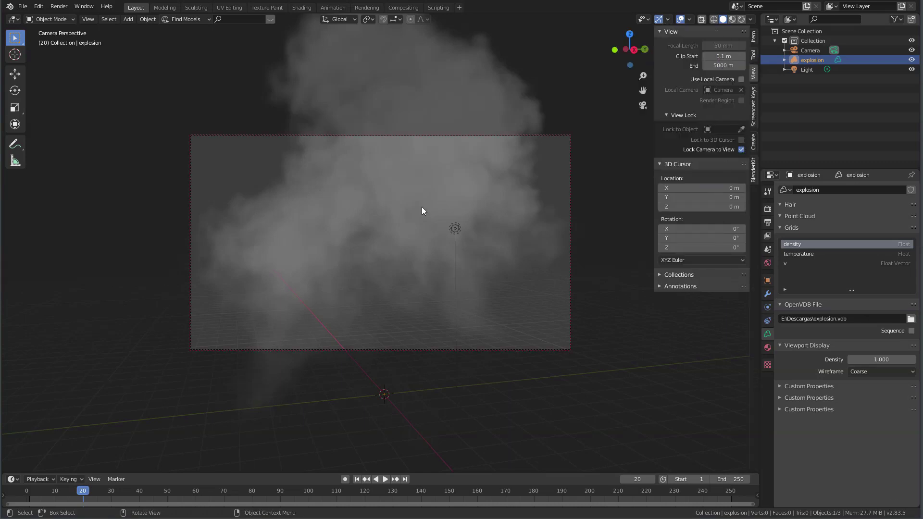
scroll(421, 207, "down", 3)
mouse_move(396, 226)
middle_mouse_down()
mouse_move(392, 239)
mouse_move(397, 231)
middle_mouse_up()
middle_click_drag(390, 262, 410, 246)
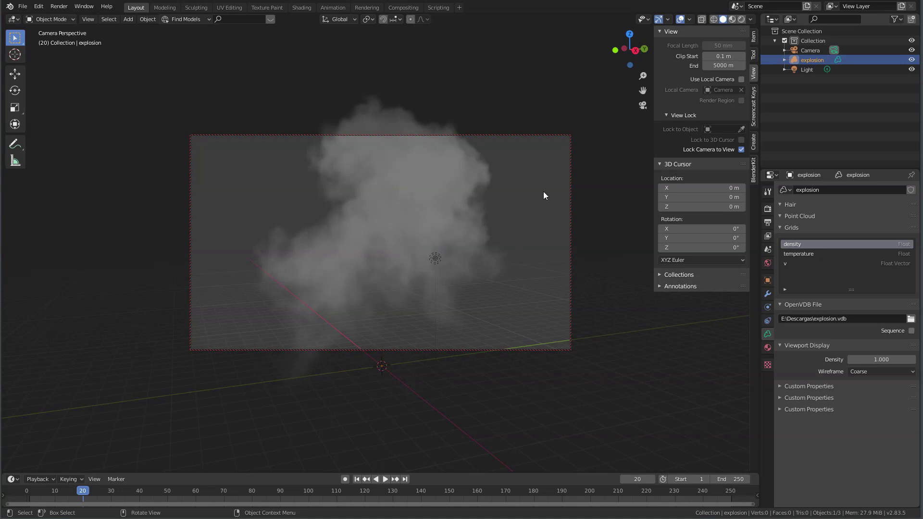
left_click(768, 348)
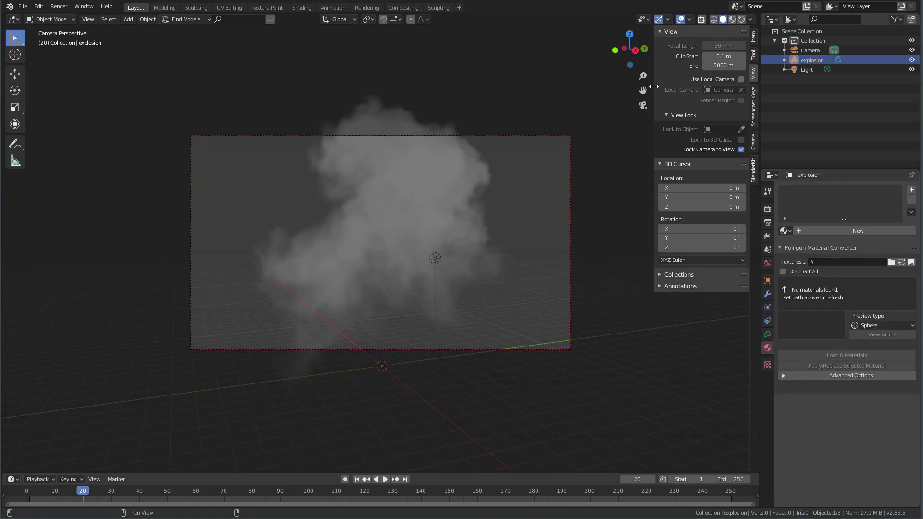
Step: Split the 3D view in two and fit the camera frame in the left view
key("n")
left_click_drag(752, 27, 466, 183)
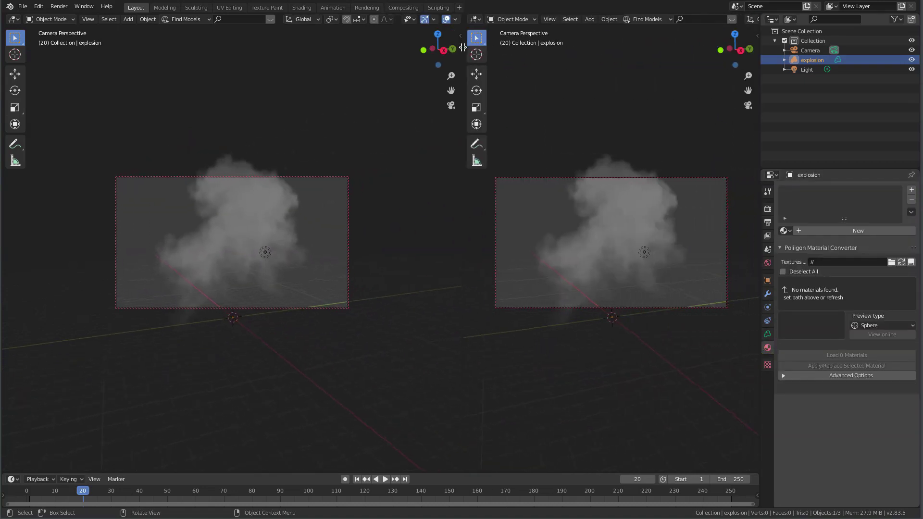
key("n")
key("Home")
key("n")
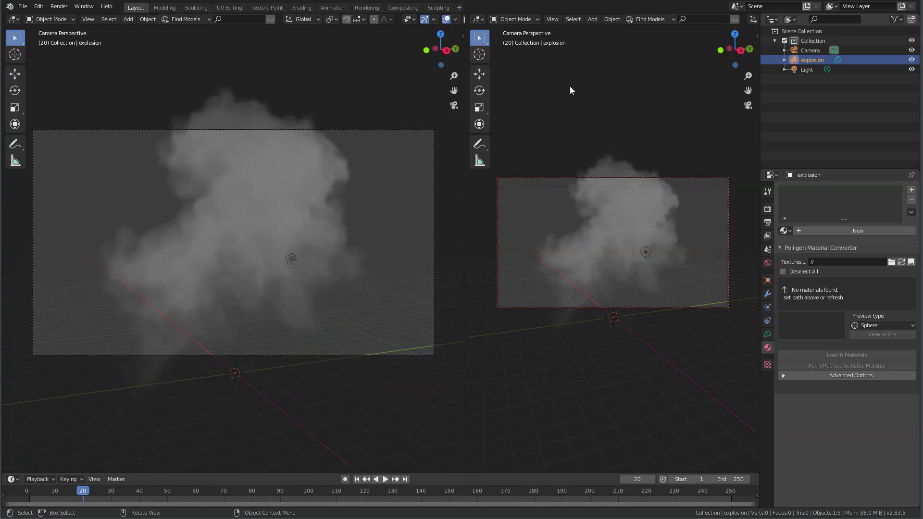
Step: Create Material.001 with a Principled Volume in a Shader Editor, then select the light
left_click(480, 20)
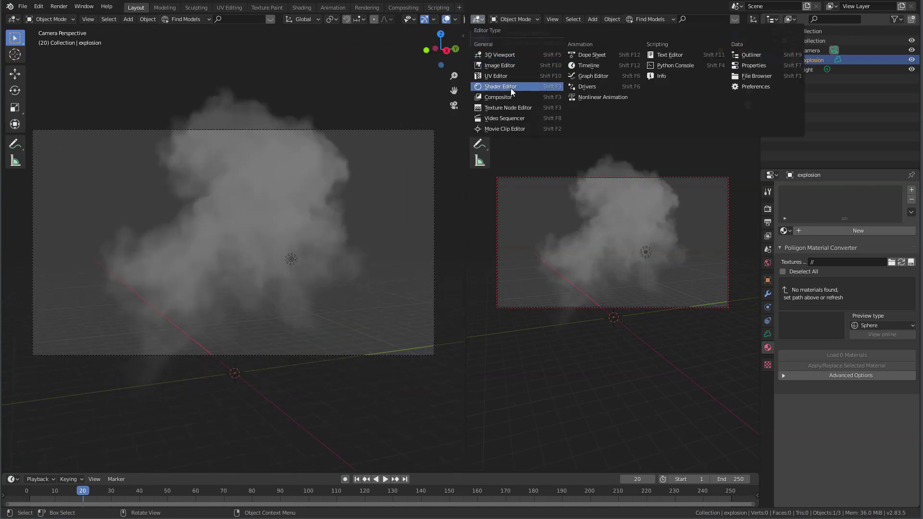
left_click(510, 88)
left_click(707, 20)
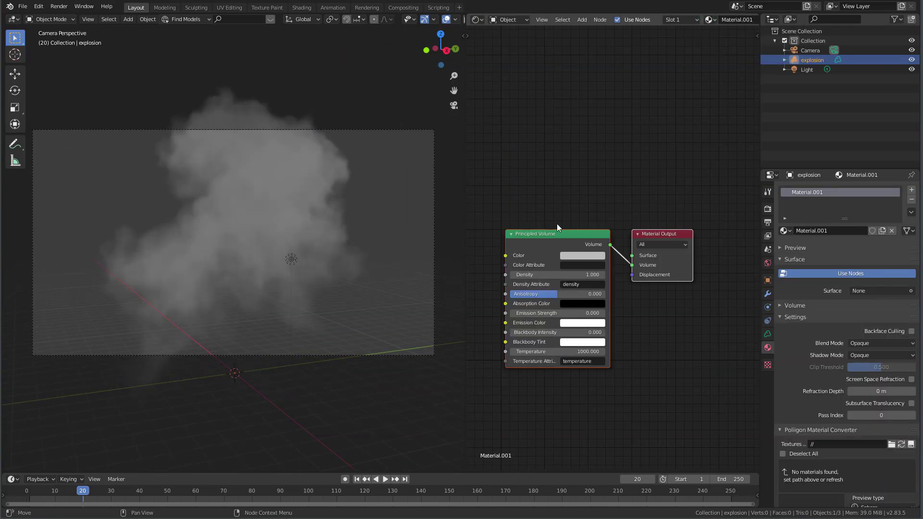
middle_click_drag(515, 222, 537, 189)
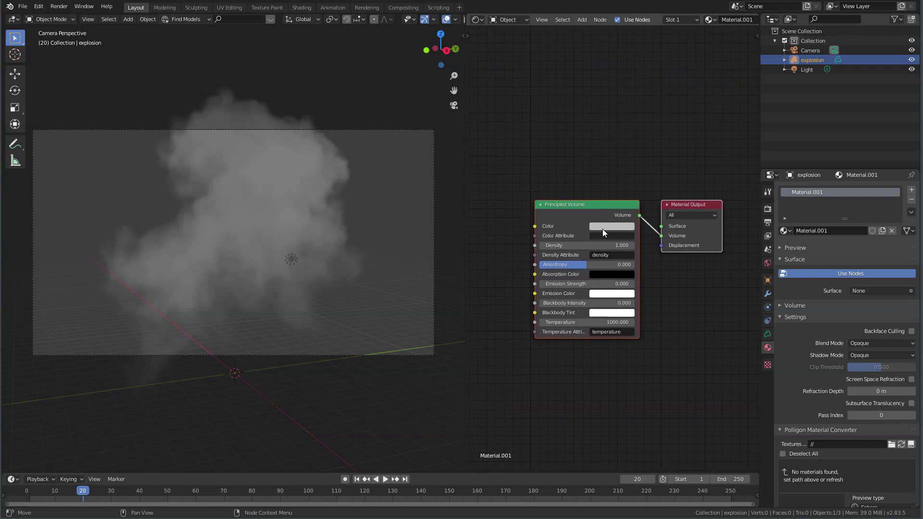
left_click(581, 208)
scroll(583, 224, "up", 2)
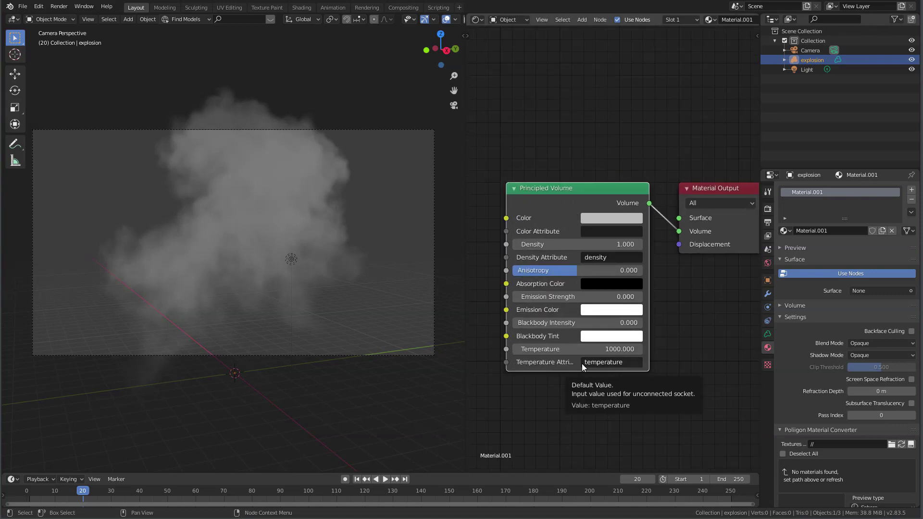
key("KP_0")
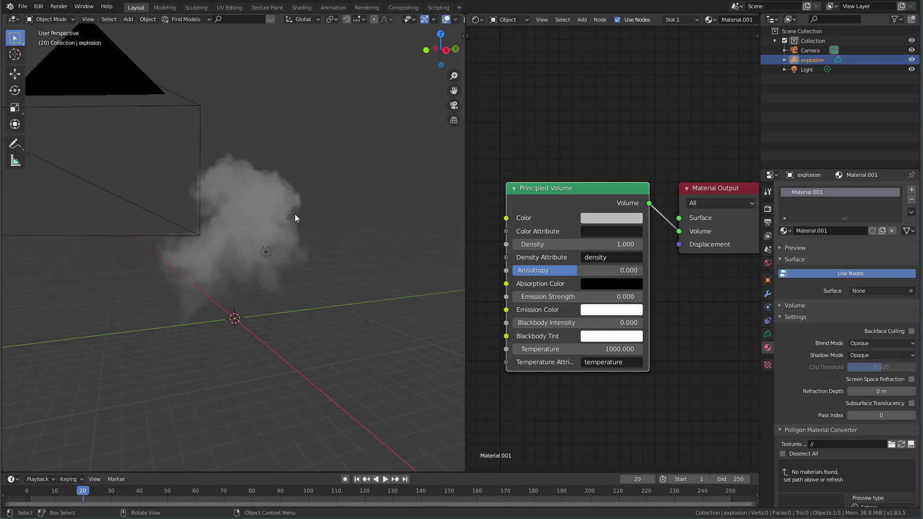
left_click(804, 70)
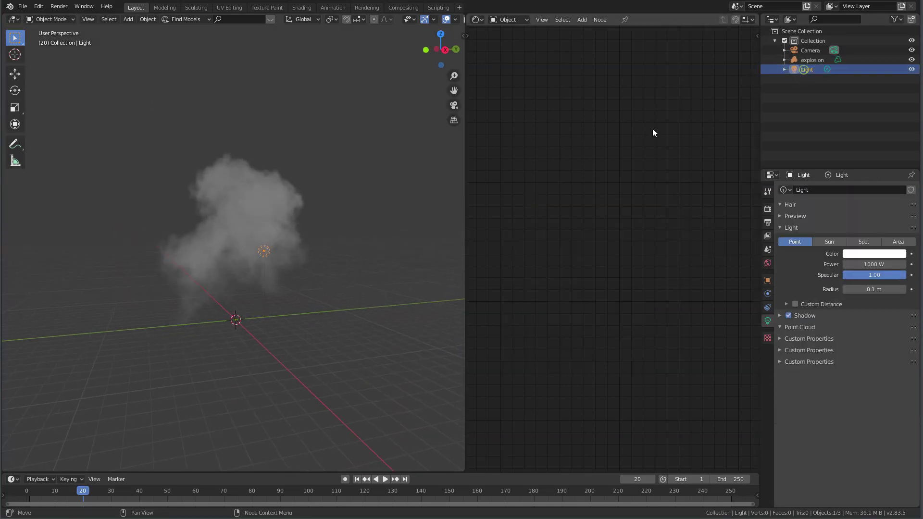
Step: Raise the light straight up above the smoke and make it a 10.5 m area light
middle_click_drag(271, 293, 229, 285)
key("g")
key("z")
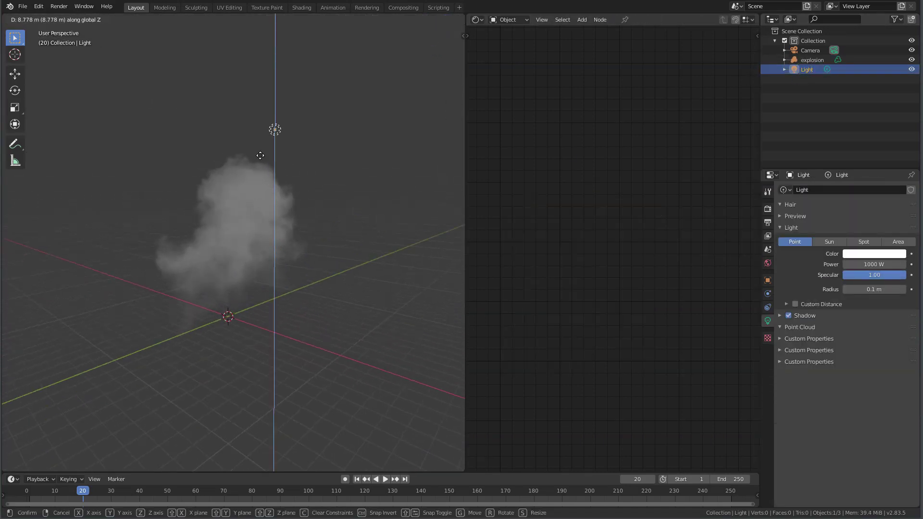
left_click(234, 169)
left_click(905, 244)
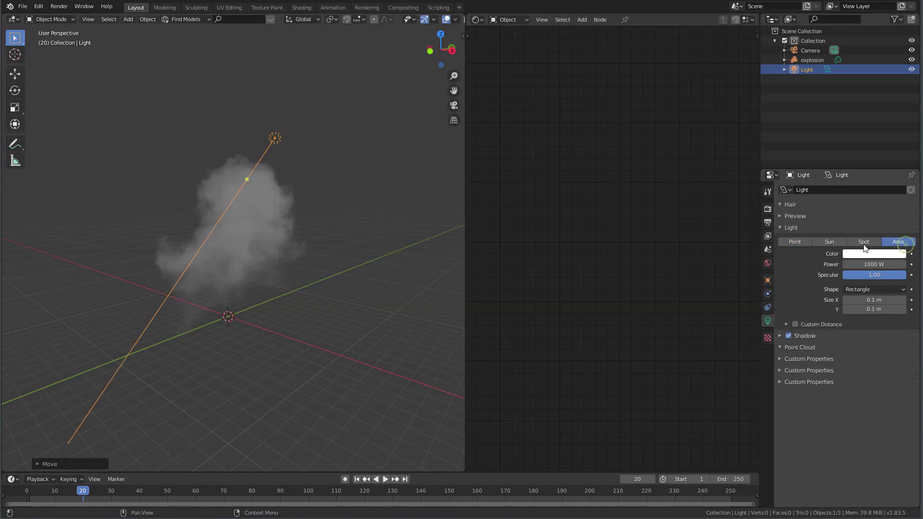
left_click_drag(861, 300, 865, 300)
Step: Preview the camera view in Rendered shading and select the explosion object
key("KP_0")
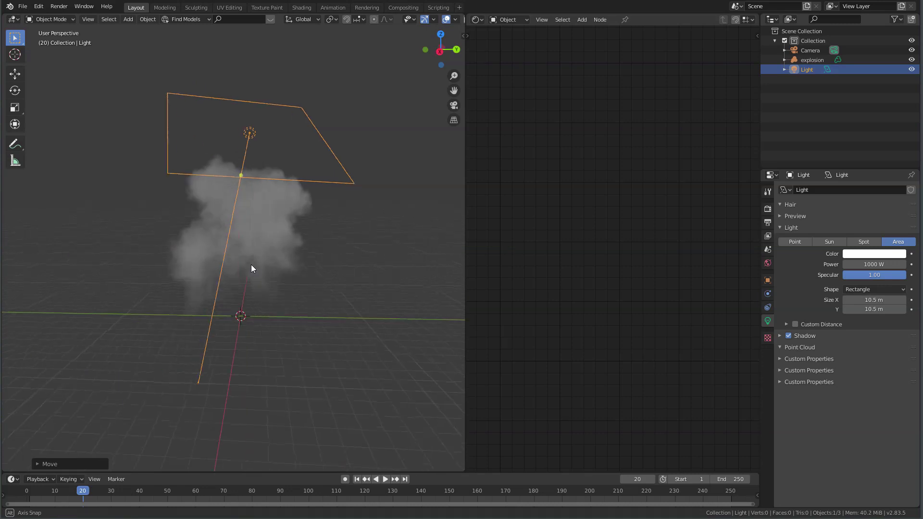
scroll(414, 20, "down", 3)
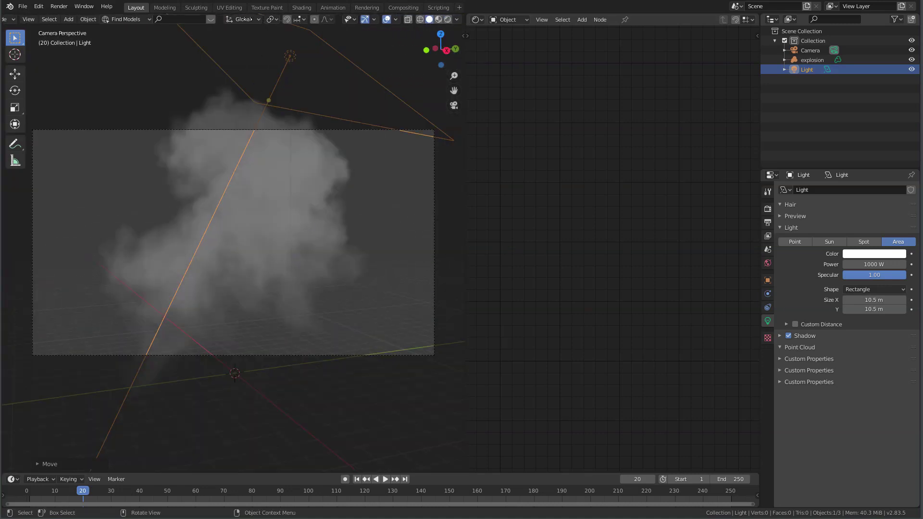
left_click(448, 20)
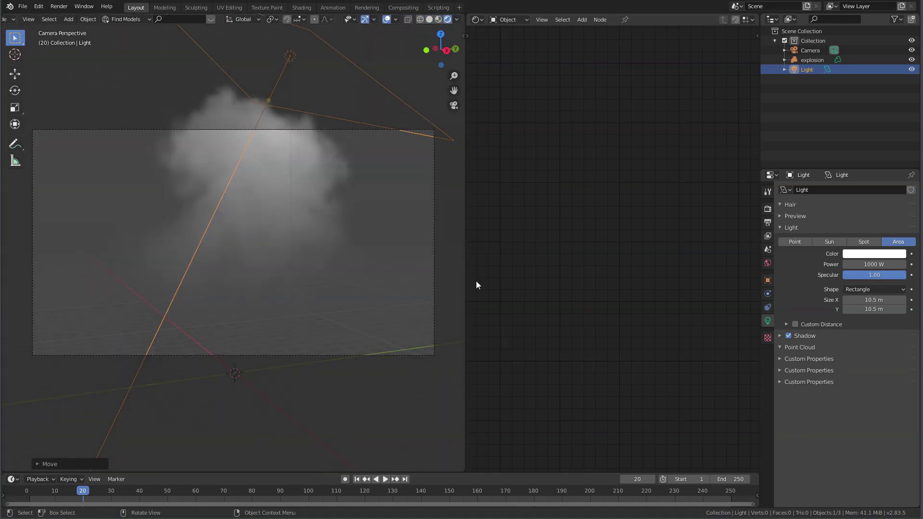
left_click(816, 59)
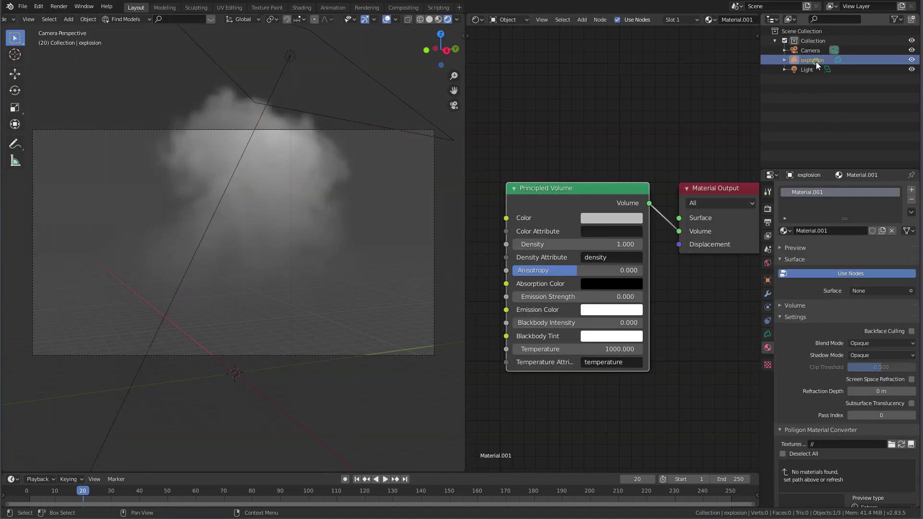
Step: Set Principled Volume density to 10.1 and darken the volume colour to grey (value 0.309)
left_click_drag(555, 245, 615, 246)
left_click(606, 218)
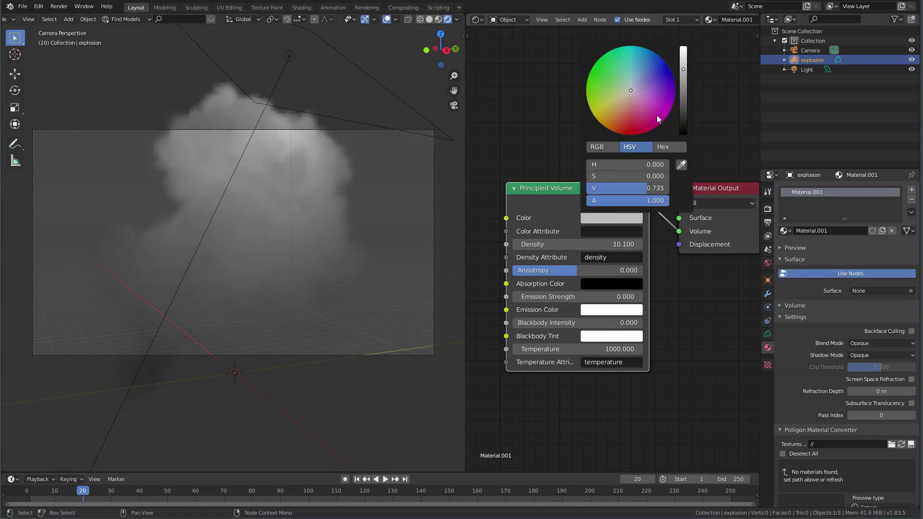
mouse_move(683, 70)
left_mouse_down()
mouse_move(683, 107)
mouse_move(682, 84)
left_mouse_up()
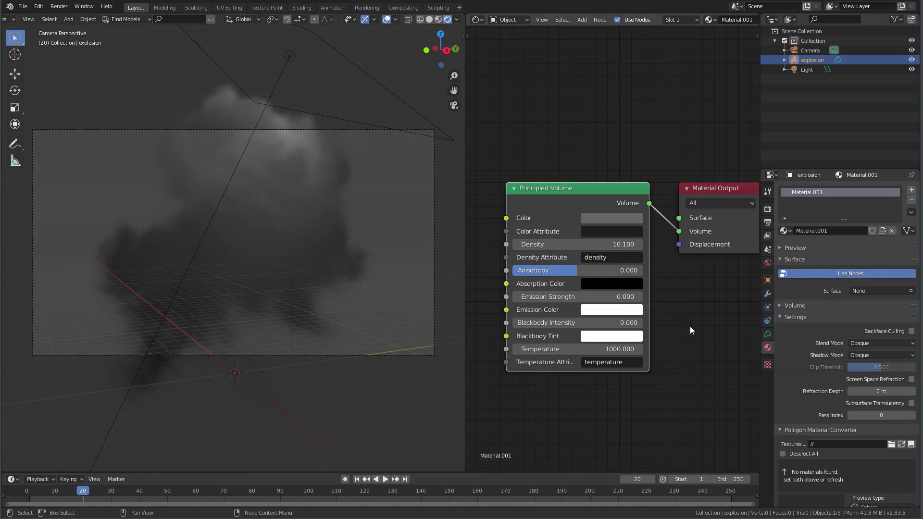
Step: Try Blackbody Intensity values of 1 and then 10 on the Principled Volume
double_click(572, 322)
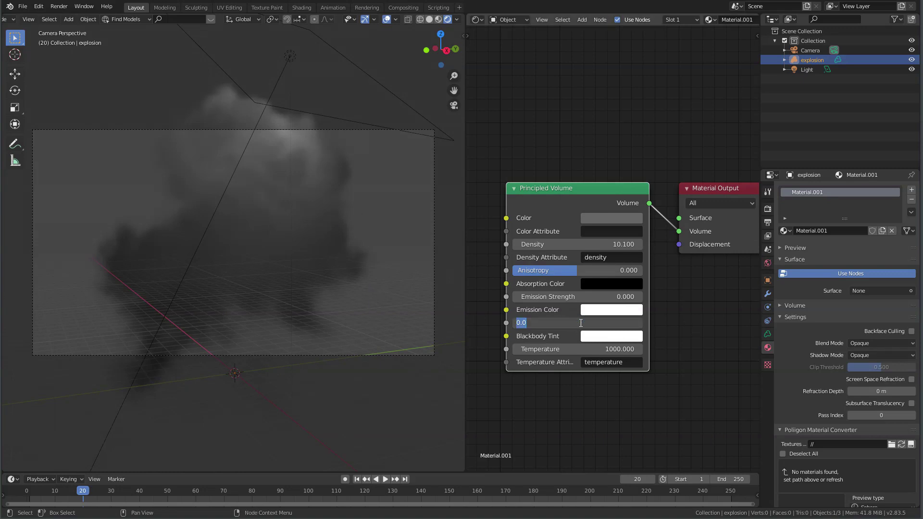
type("1")
key("Tab")
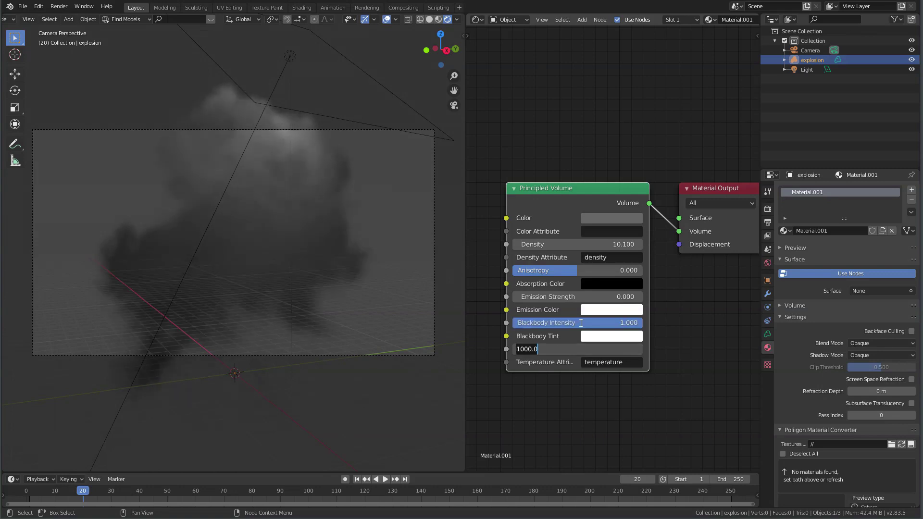
key("Return")
double_click(605, 323)
type("10")
key("Return")
Step: Set Blackbody Intensity to 5 and temperature to 2000, after trying 1500
double_click(598, 350)
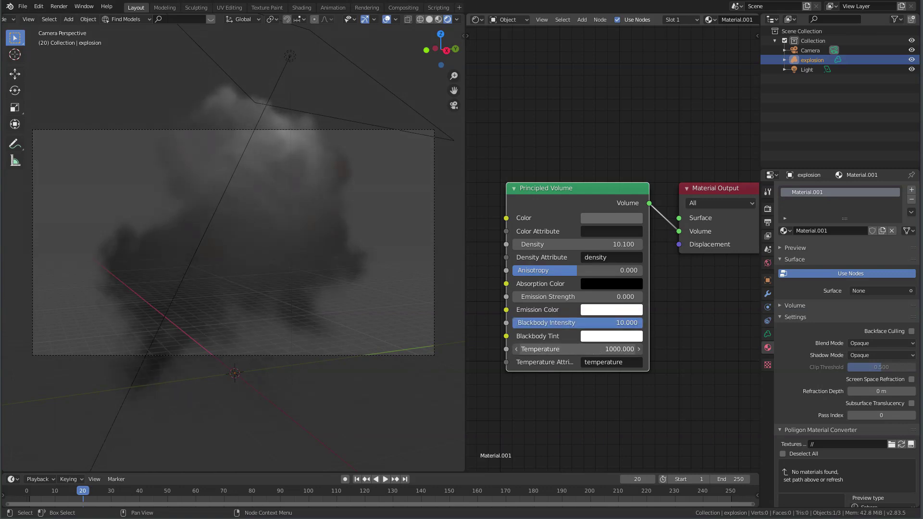
type("1500")
key("Return")
double_click(613, 320)
type("5")
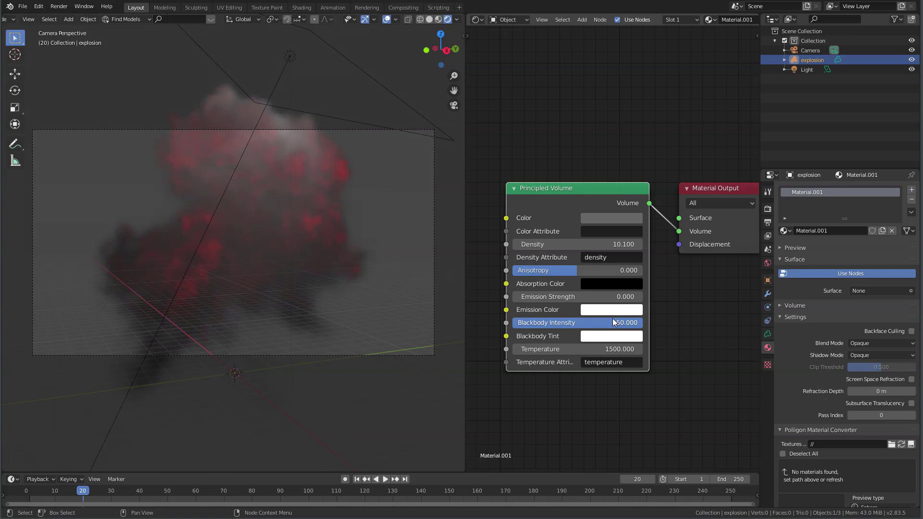
left_click(609, 350)
type("2000.000")
key("Return")
Step: Lower the smoke density and settle Blackbody Intensity at 5 after trying 10
left_click_drag(607, 244, 562, 244)
left_click(619, 325)
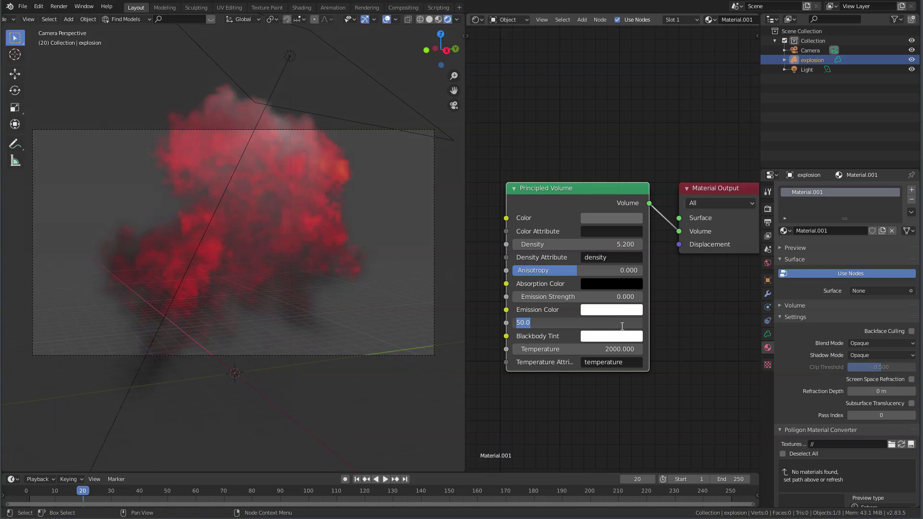
type("10")
key("Return")
left_click(621, 328)
type("5")
key("Return")
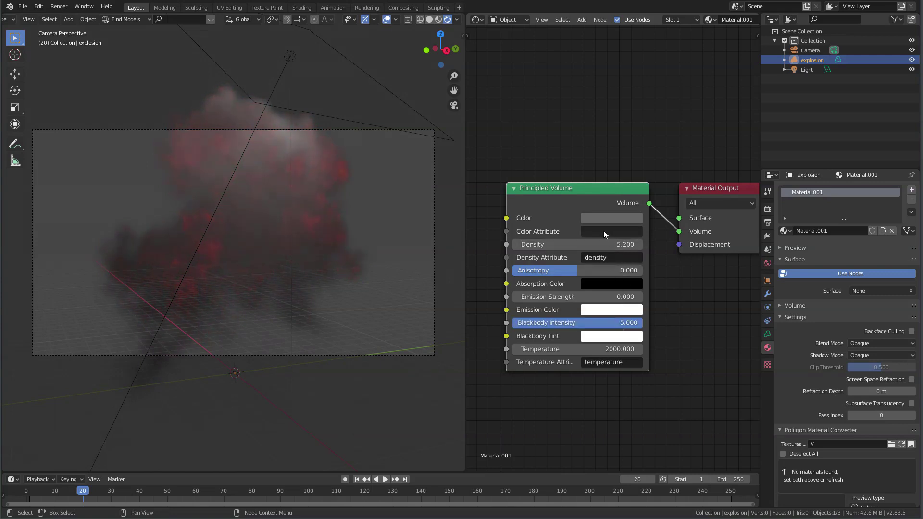
Step: Darken the smoke colour to value 0.213 and set density to 7.6
left_click(606, 219)
left_click_drag(685, 109, 682, 113)
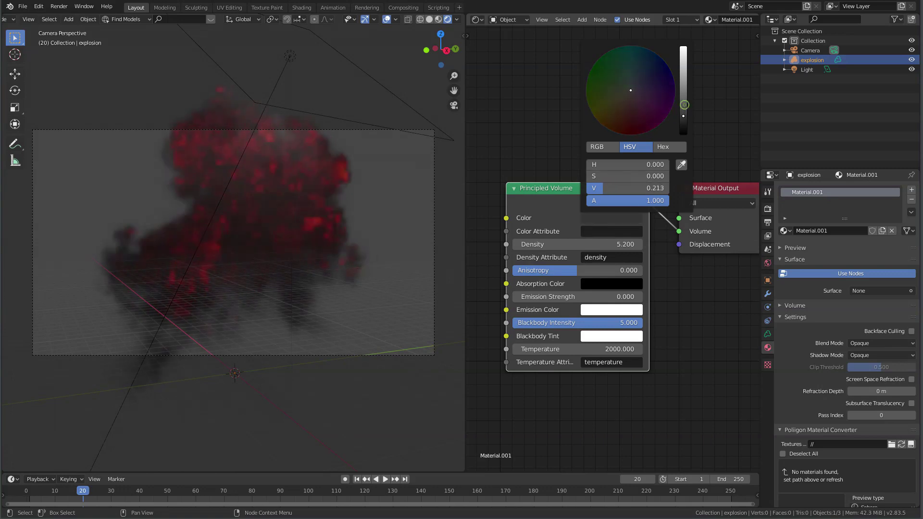
left_click(577, 244)
type("7.6")
key("Return")
mouse_move(267, 239)
middle_mouse_down()
mouse_move(365, 220)
mouse_move(315, 221)
middle_mouse_up()
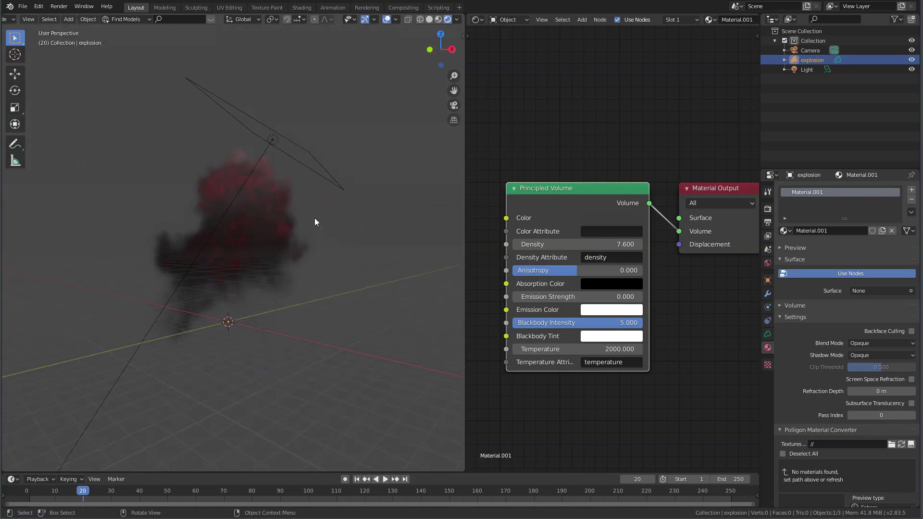
Step: Move the area light over the smoke and show Eevee sampling (64 render, 16 viewport)
left_click(313, 161)
left_click_drag(312, 161, 372, 149)
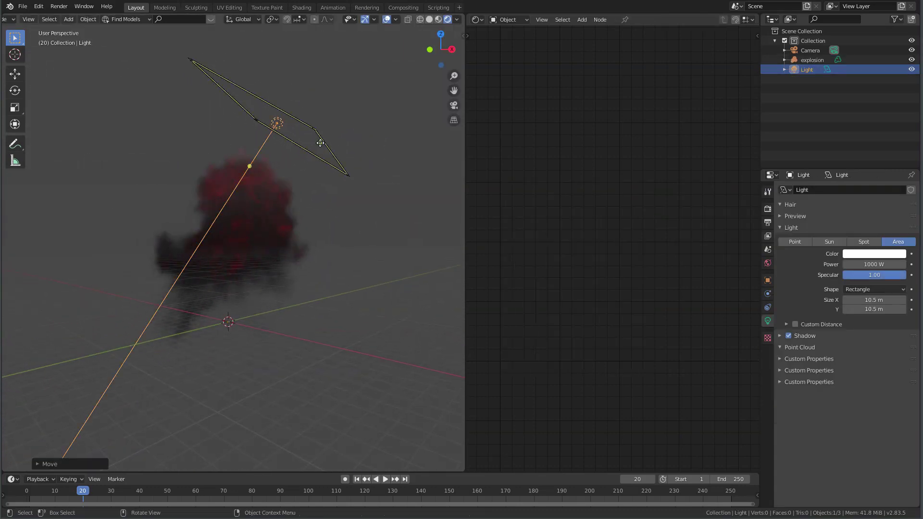
middle_click_drag(319, 145, 327, 216)
left_click(767, 208)
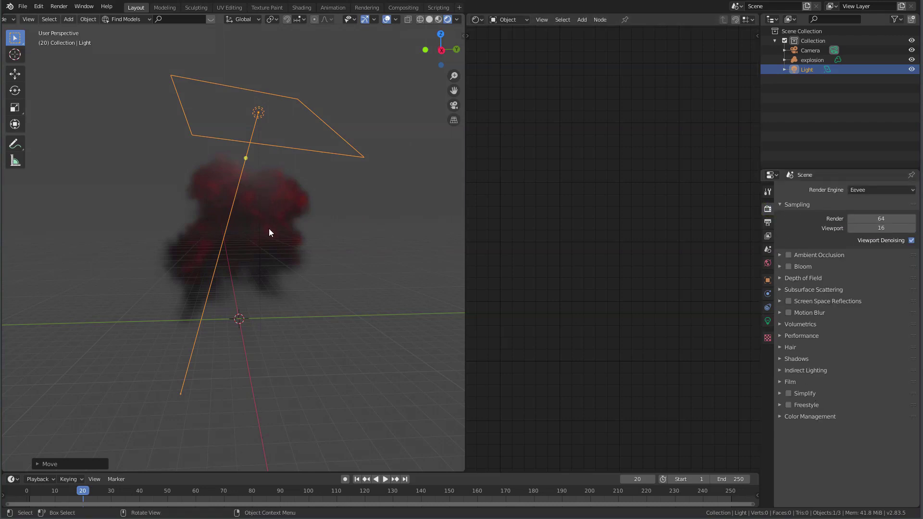
middle_click_drag(269, 229, 272, 239)
key("KP_0")
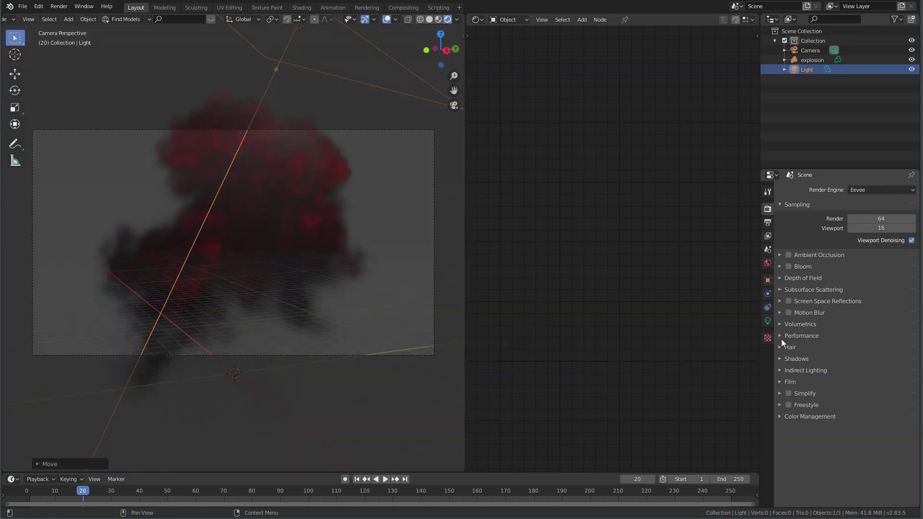
Step: Set volumetric tiles to 2px and volumetric shadows to 64 samples, then edit Resolution %
left_click(782, 325)
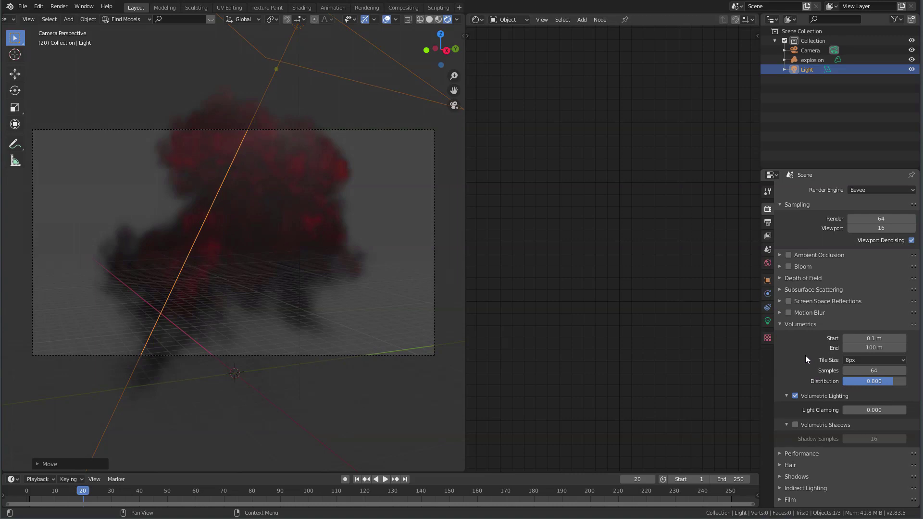
left_click(874, 360)
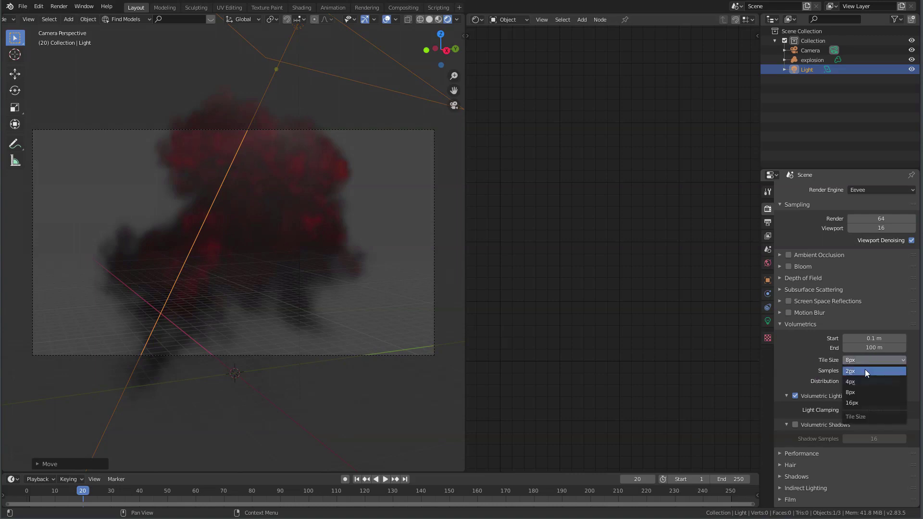
left_click(864, 370)
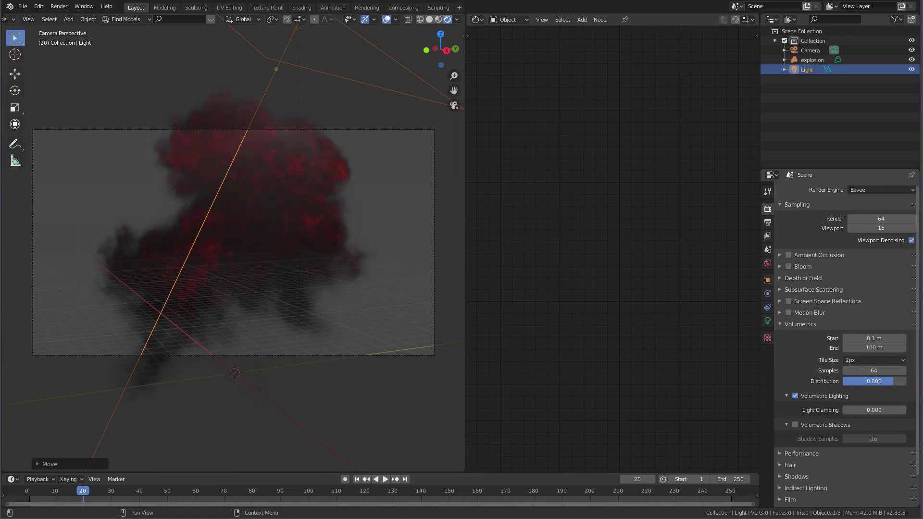
left_click(794, 424)
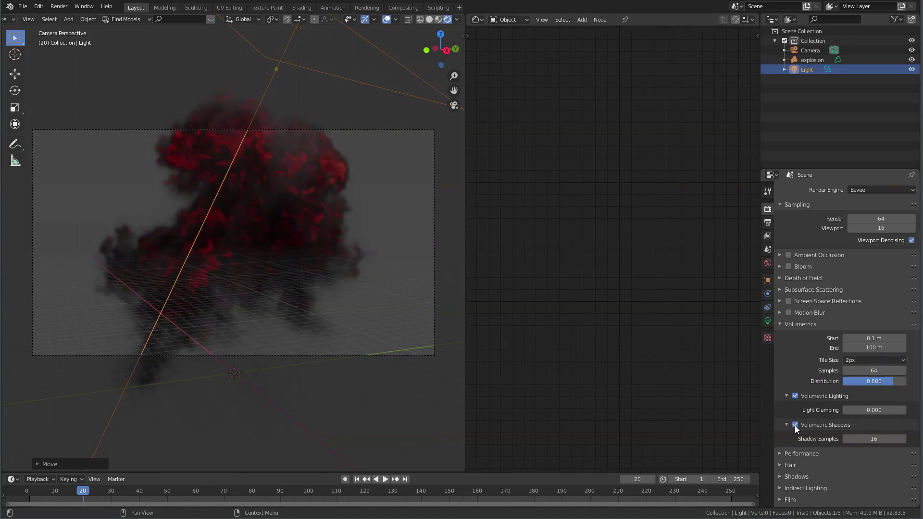
left_click(870, 439)
type("64")
key("Return")
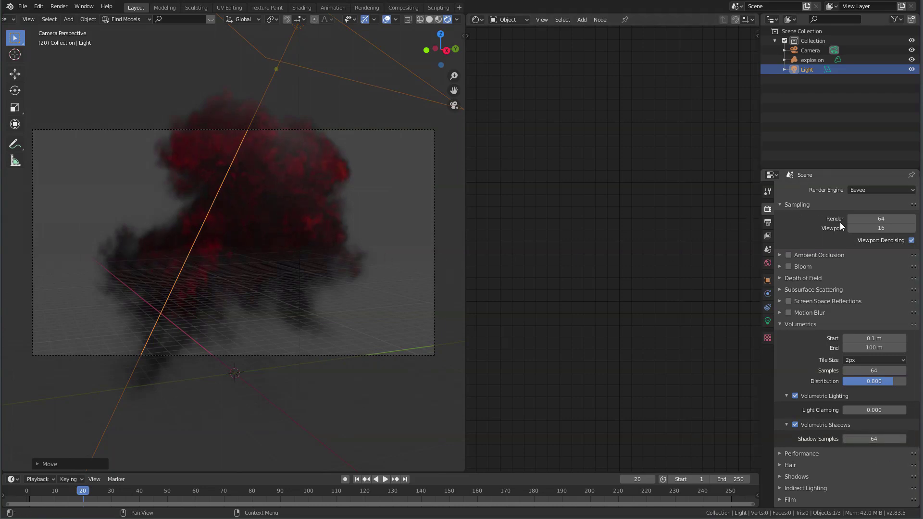
left_click(767, 223)
left_click(867, 220)
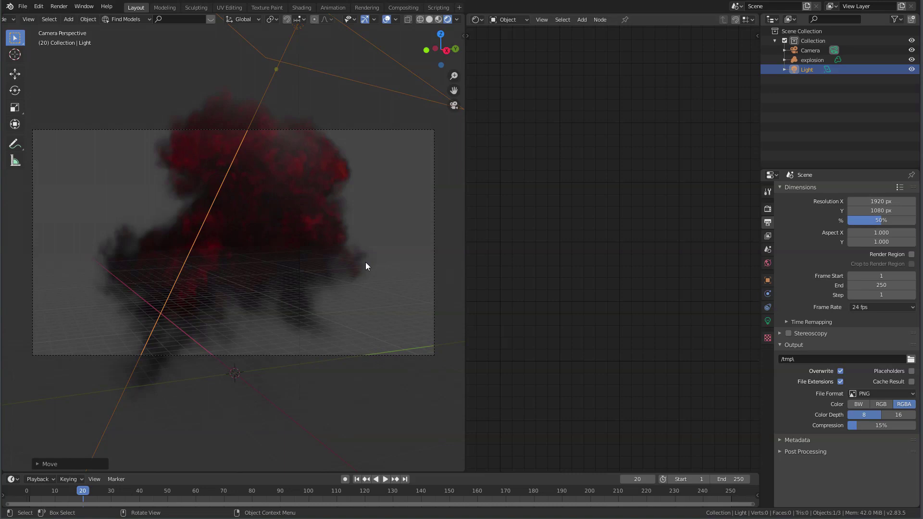
Step: Render a test image of frame 20 at 50% resolution, then return to render settings
key("F12")
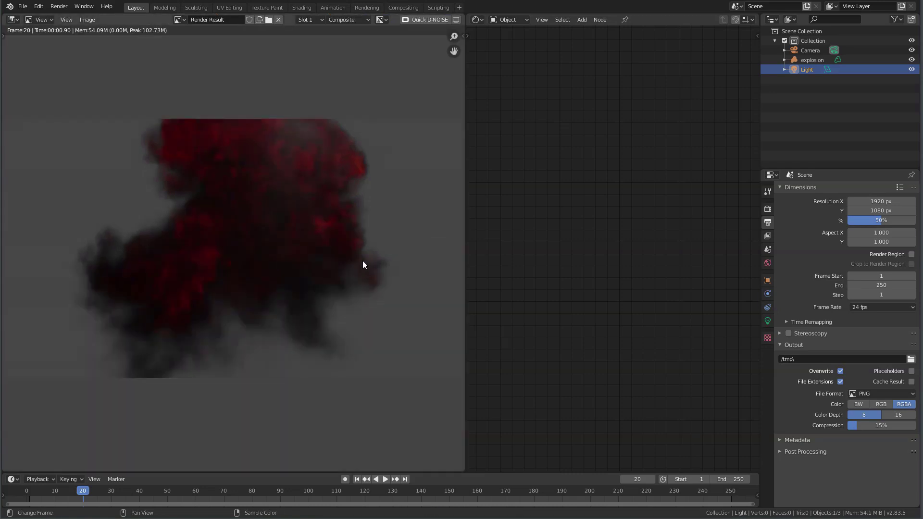
key("Escape")
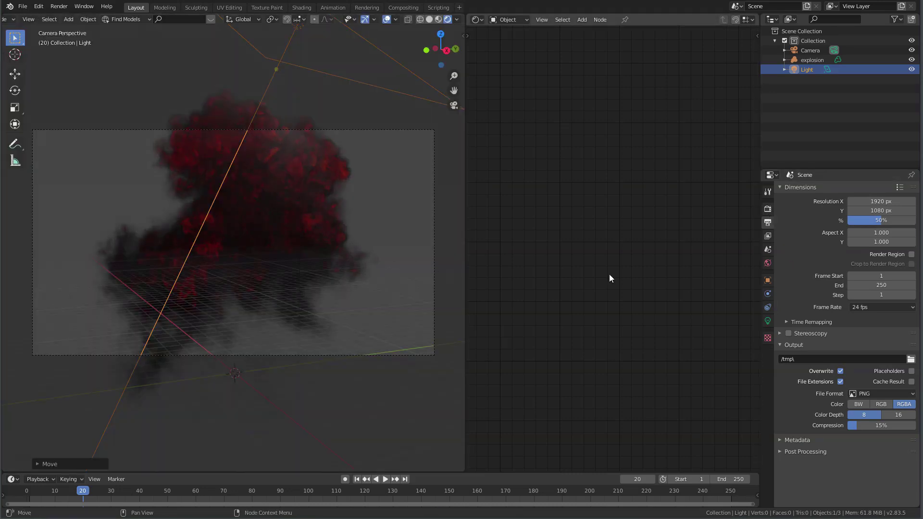
left_click(768, 210)
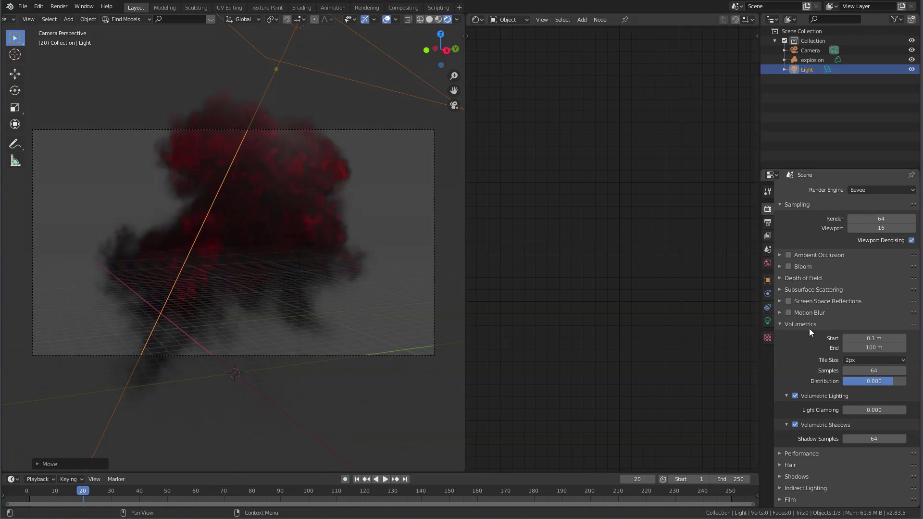
Step: Enable the Transparent film background in the render settings
scroll(806, 473, "down", 2)
left_click(794, 467)
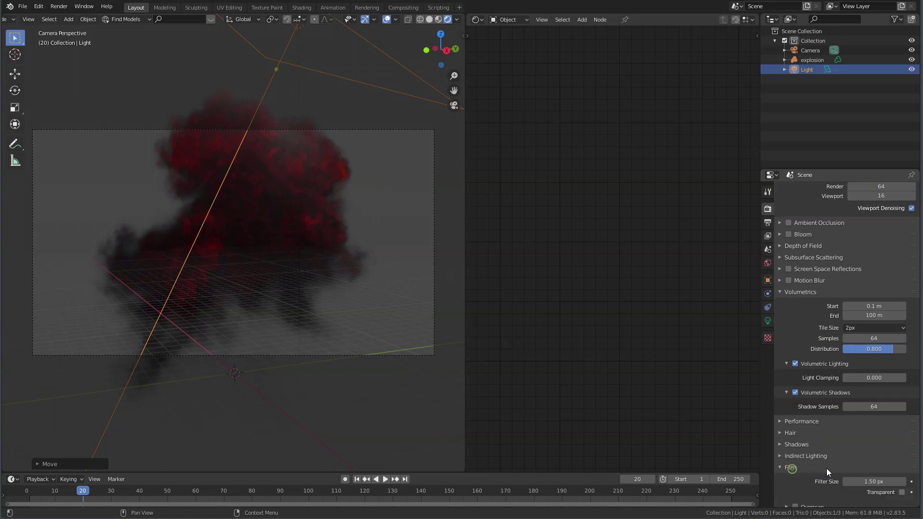
scroll(826, 468, "down", 2)
left_click(902, 453)
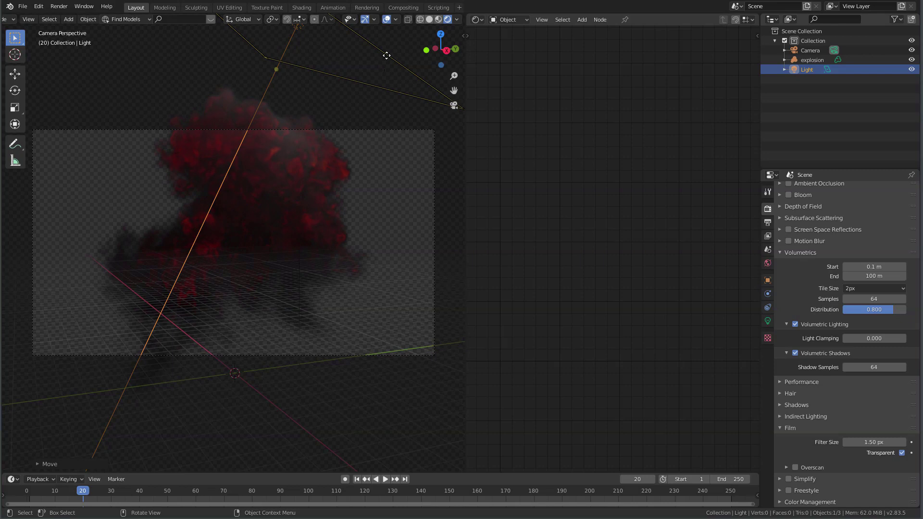
Step: Move the area light to a new position and return to the camera view
key("g")
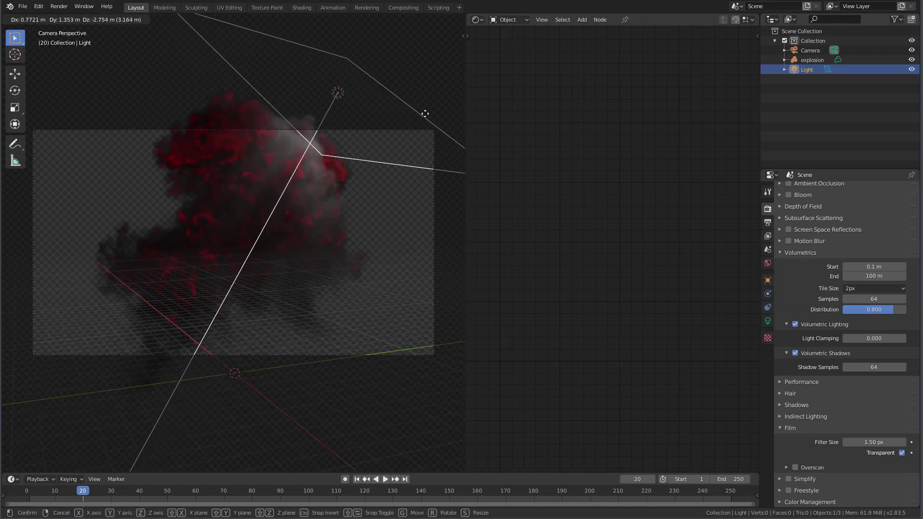
left_click(377, 74)
mouse_move(366, 192)
middle_mouse_down()
mouse_move(322, 195)
mouse_move(251, 281)
middle_mouse_up()
key("KP_0")
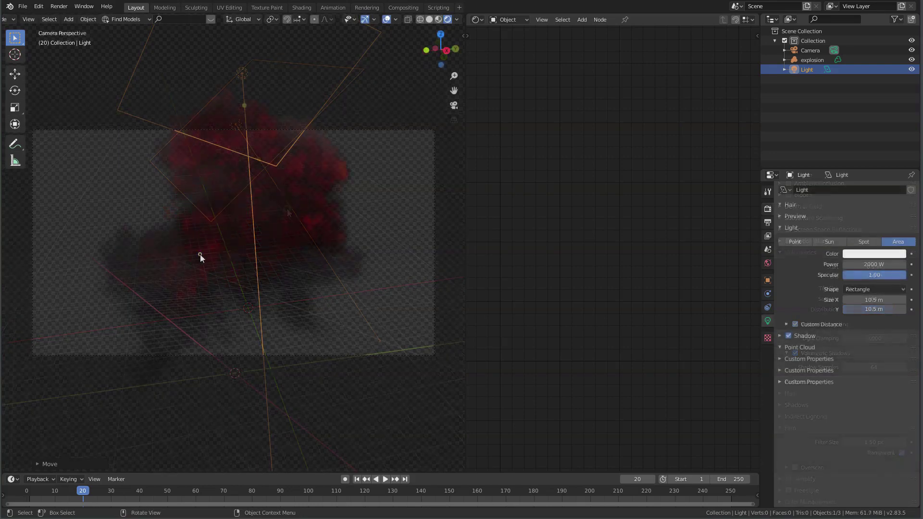
left_click(200, 295)
Step: Return to frame 1 and select the explosion to show its explosion.vdb volume data
key("space")
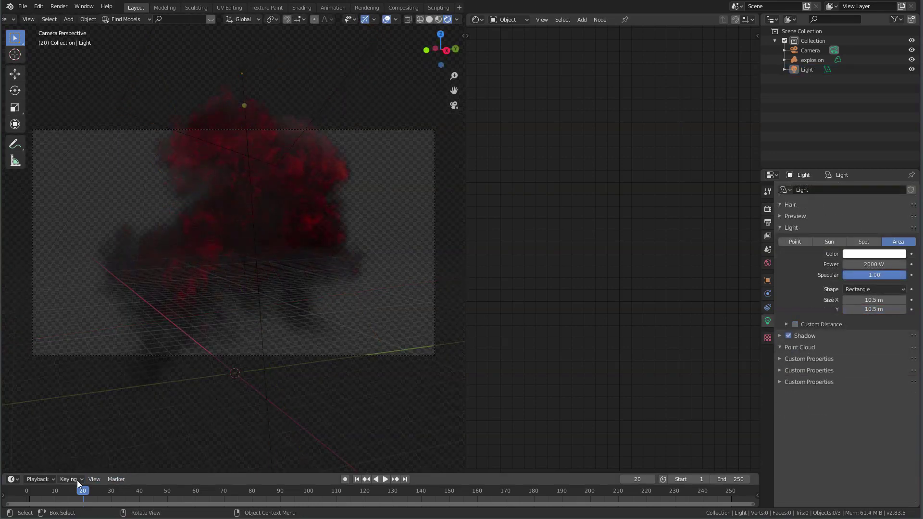
left_click_drag(21, 492, 31, 492)
key("space")
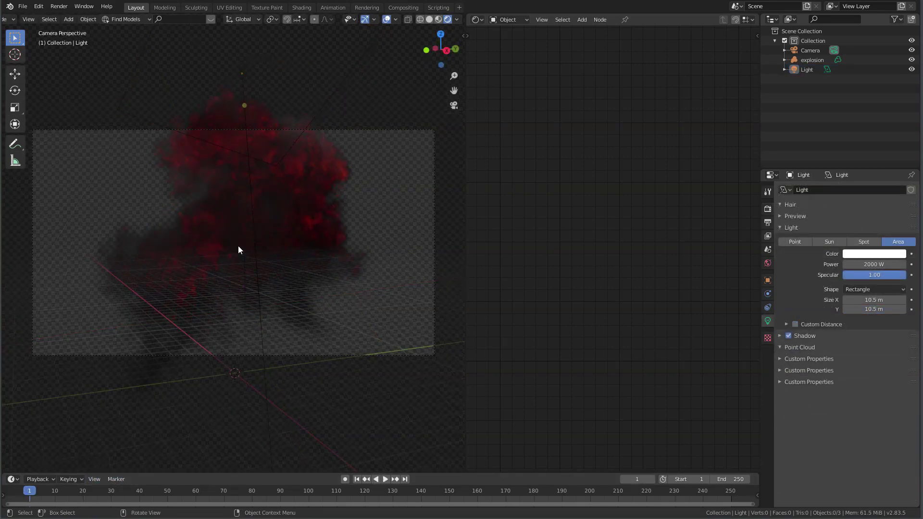
middle_click_drag(238, 249, 434, 276)
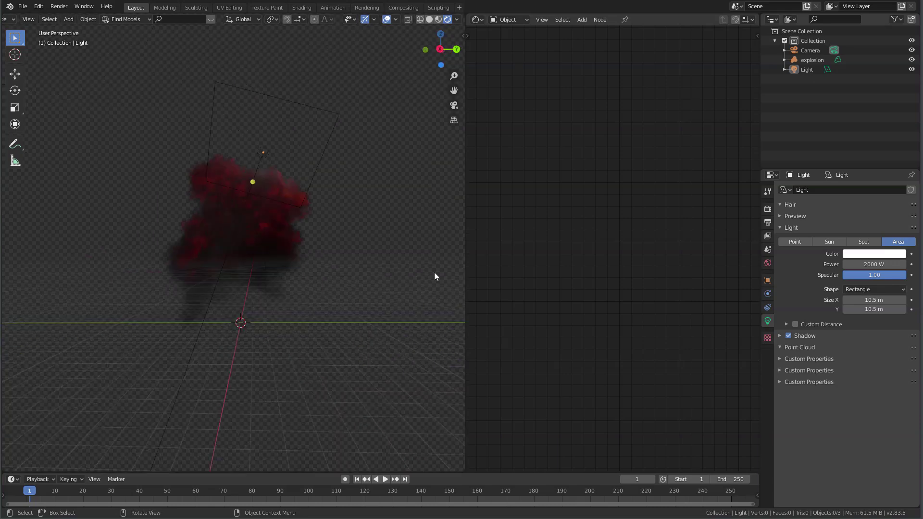
left_click(235, 257)
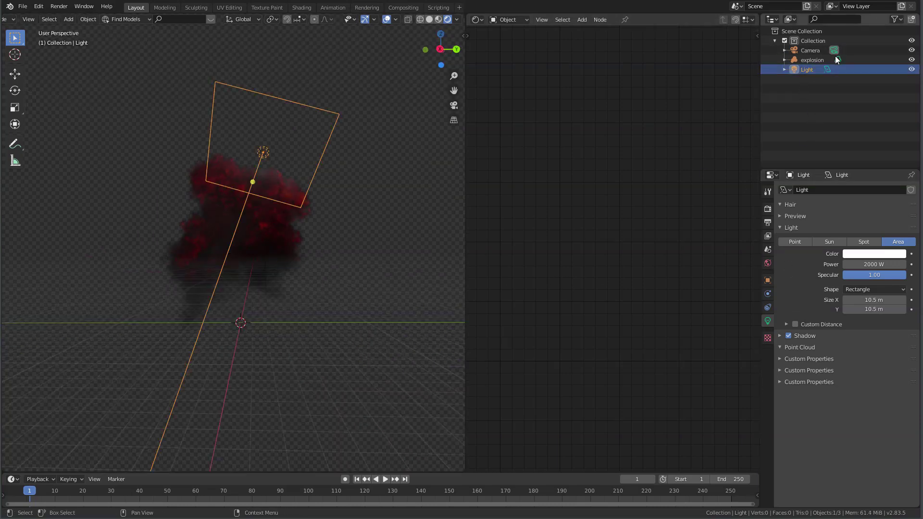
left_click(813, 60)
mouse_move(240, 261)
middle_mouse_down()
mouse_move(208, 222)
mouse_move(252, 258)
middle_mouse_up()
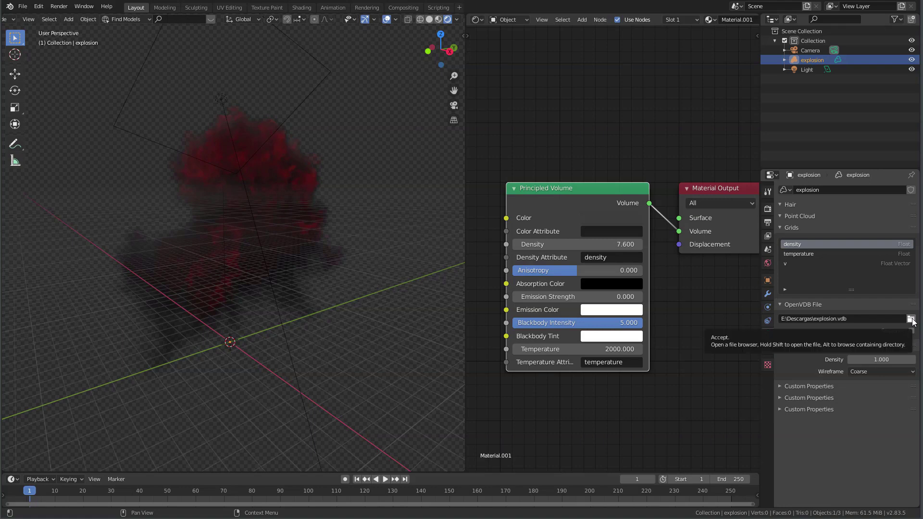
Step: Load explosion-midair_0.vdb as a 10-frame sequence starting at frame 0
left_click(910, 320)
double_click(371, 199)
left_click(375, 140)
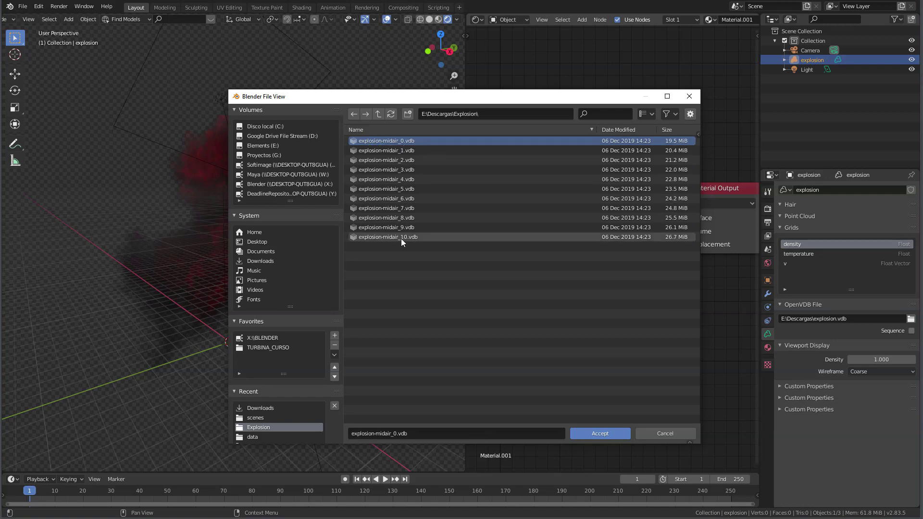
left_click(598, 433)
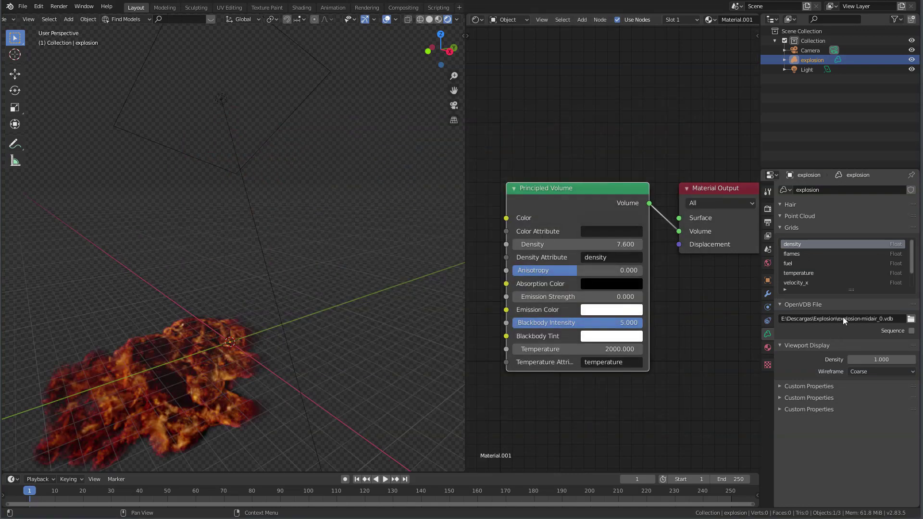
left_click(912, 331)
left_click(878, 341)
key("Return")
left_click(881, 349)
type("0")
key("Return")
Step: Rotate the explosion volume 90° about X so it stands upright
mouse_move(344, 346)
middle_mouse_down()
mouse_move(265, 356)
mouse_move(323, 346)
middle_mouse_up()
key("r")
type("x")
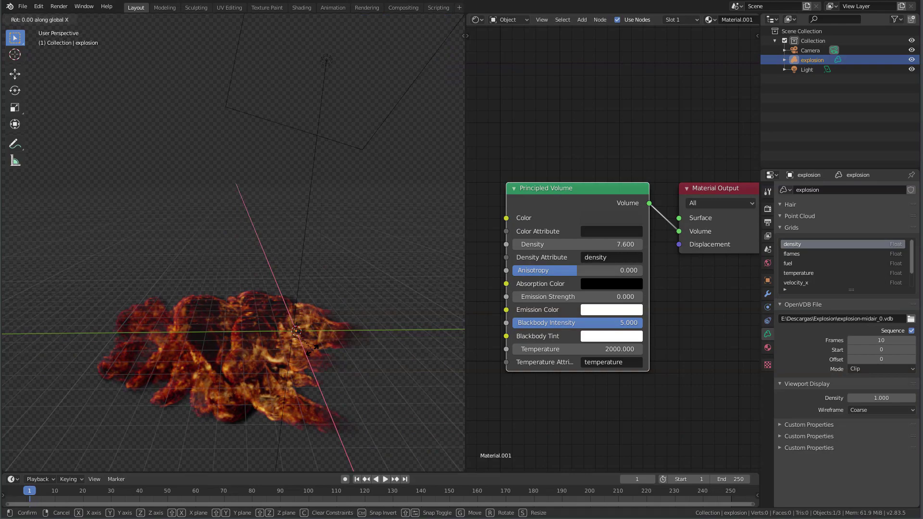
type("90")
key("Return")
mouse_move(269, 337)
middle_mouse_down()
mouse_move(254, 316)
mouse_move(255, 288)
middle_mouse_up()
Step: Raise the explosion volume and frame it through the camera using Lock Camera to View
key("g")
left_click(256, 252)
key("KP_0")
key("n")
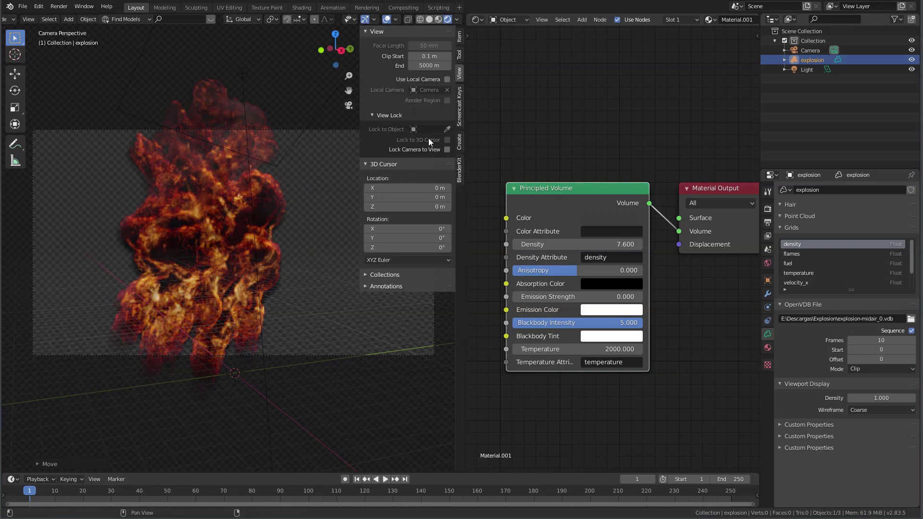
mouse_move(234, 225)
middle_mouse_down()
mouse_move(295, 240)
mouse_move(260, 229)
middle_mouse_up()
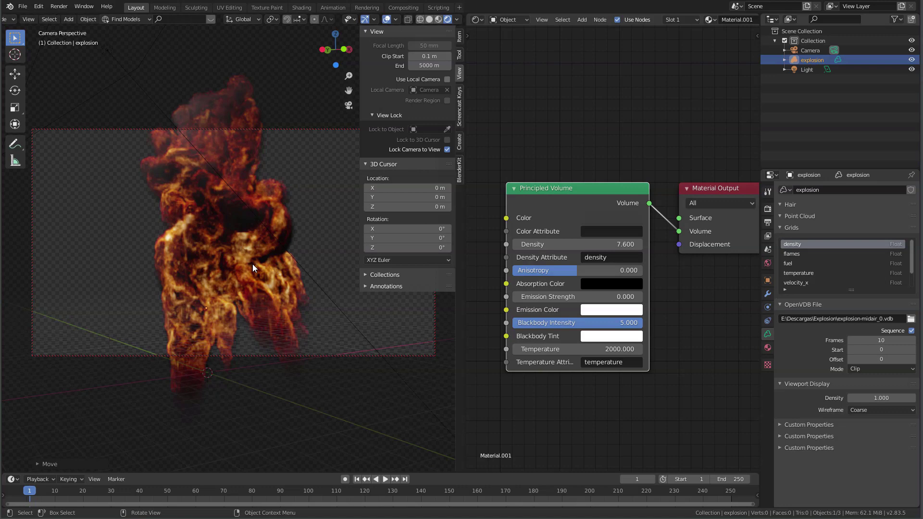
middle_click_drag(260, 229, 289, 290)
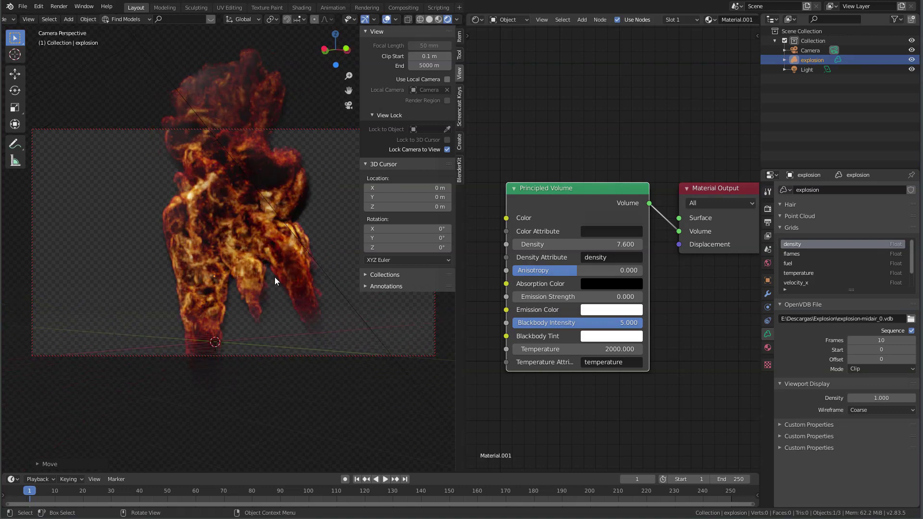
key("n")
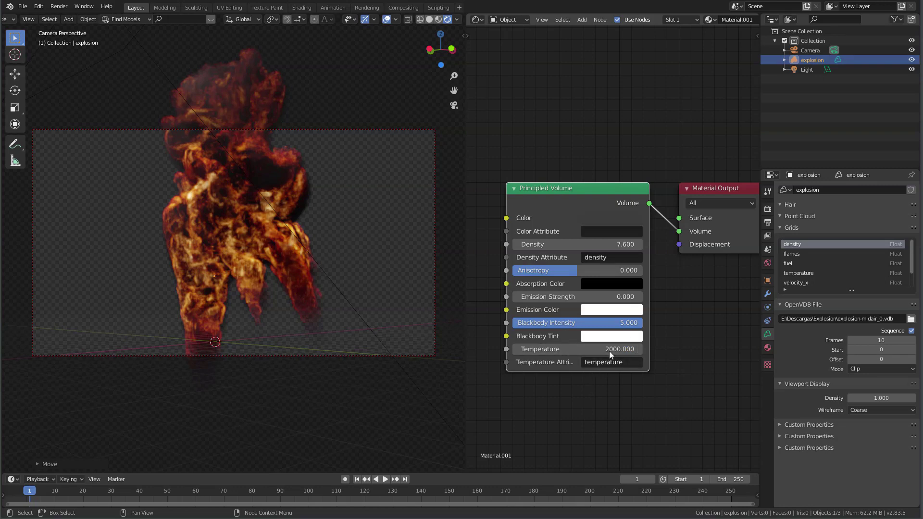
Step: Set Blackbody Intensity to 1.614, temperature to 2020.5 and density to 7.9
left_click_drag(613, 323, 533, 323)
left_click_drag(577, 349, 591, 349)
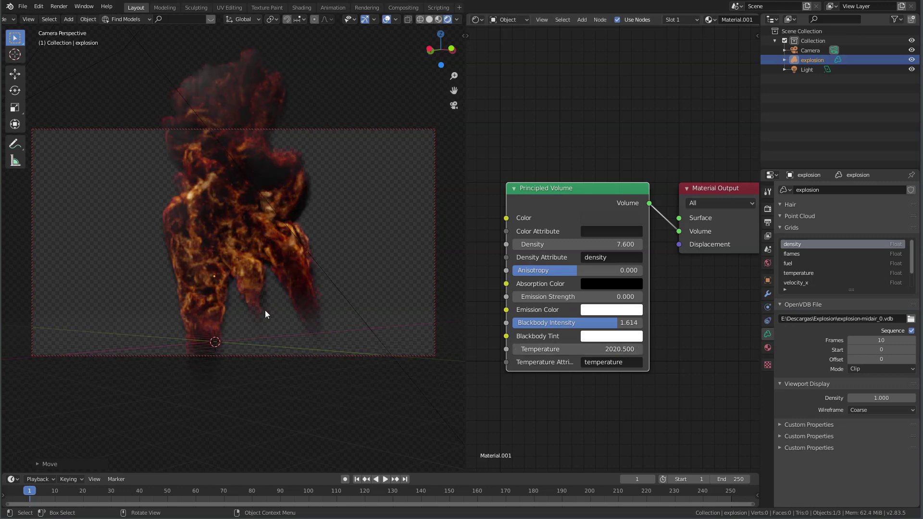
mouse_move(569, 244)
left_mouse_down()
mouse_move(600, 244)
mouse_move(552, 244)
mouse_move(565, 244)
left_mouse_up()
Step: In the render settings, pick Cycles instead of Eevee from the Render Engine list
left_click(767, 210)
left_click(809, 325, "ctrl")
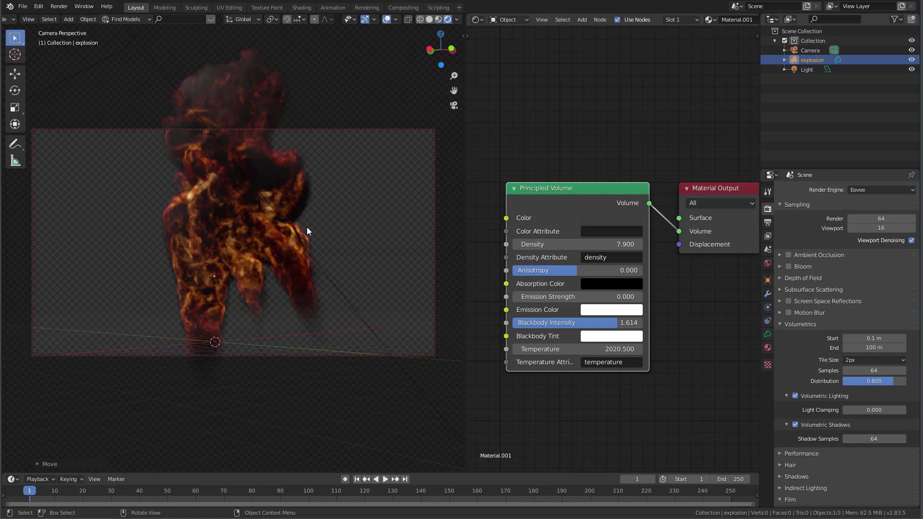
left_click(879, 190)
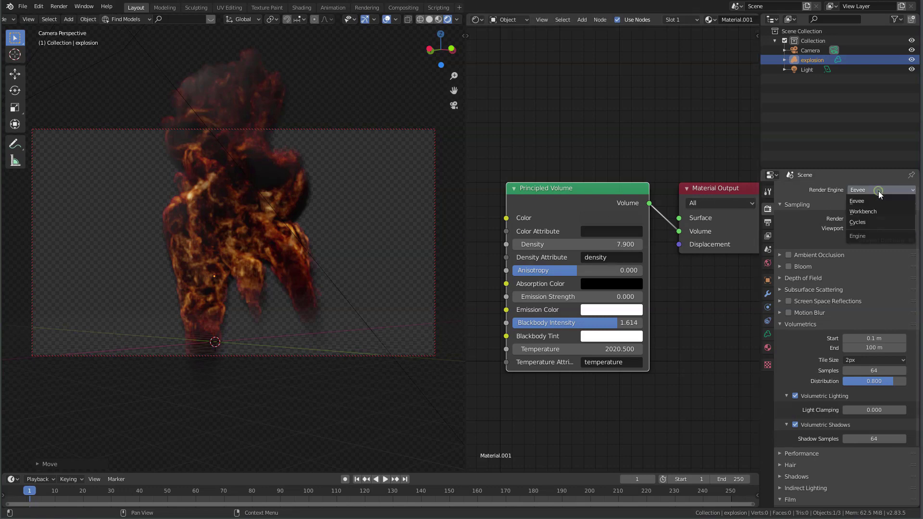
left_click(869, 221)
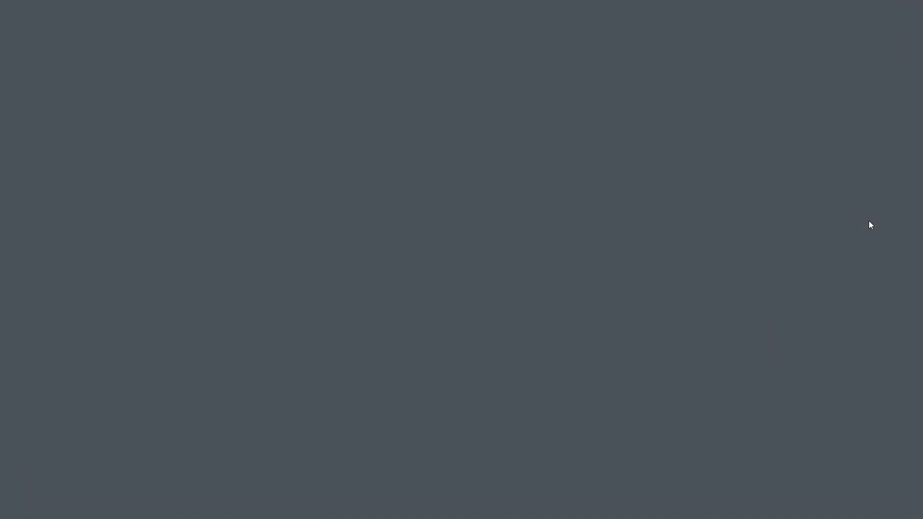